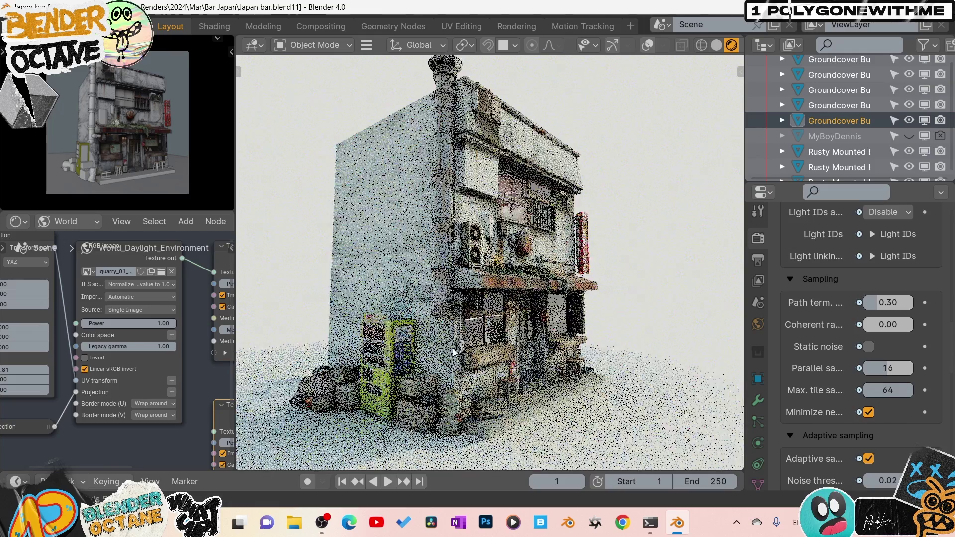
middle_click_drag(453, 353, 586, 337)
scroll(586, 337, "up", 2)
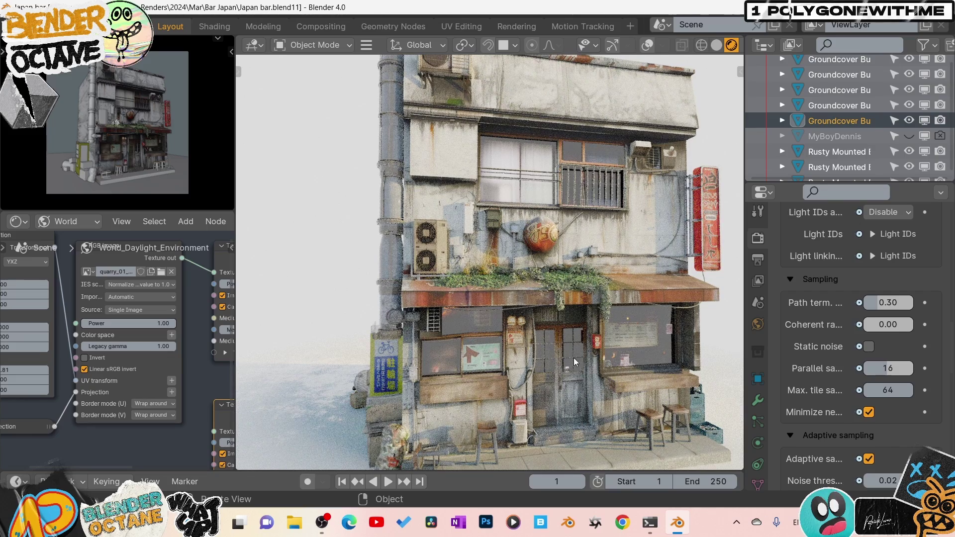
middle_click_drag(574, 354, 554, 329)
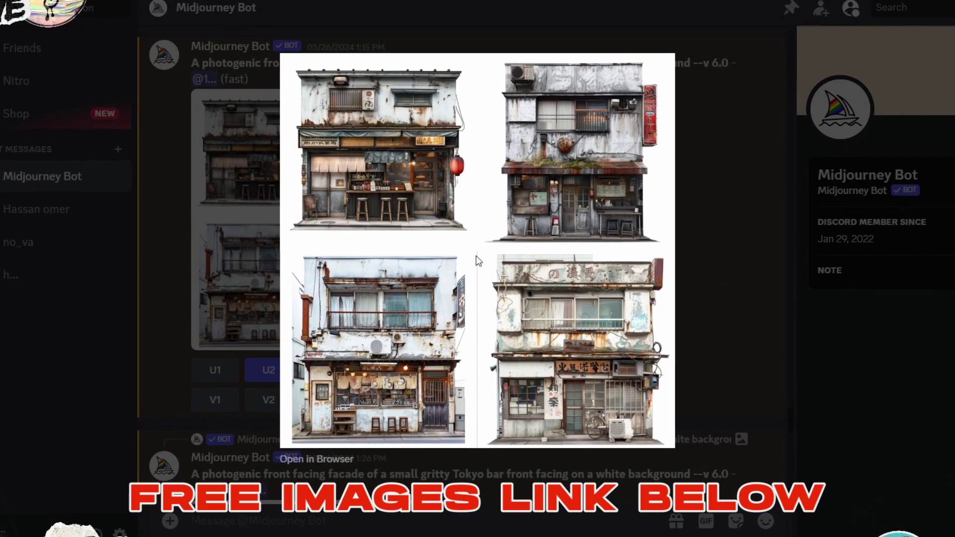
View the enlarged Tokyo bar facade images in the Midjourney Bot chat and close their previews
left_click(748, 313)
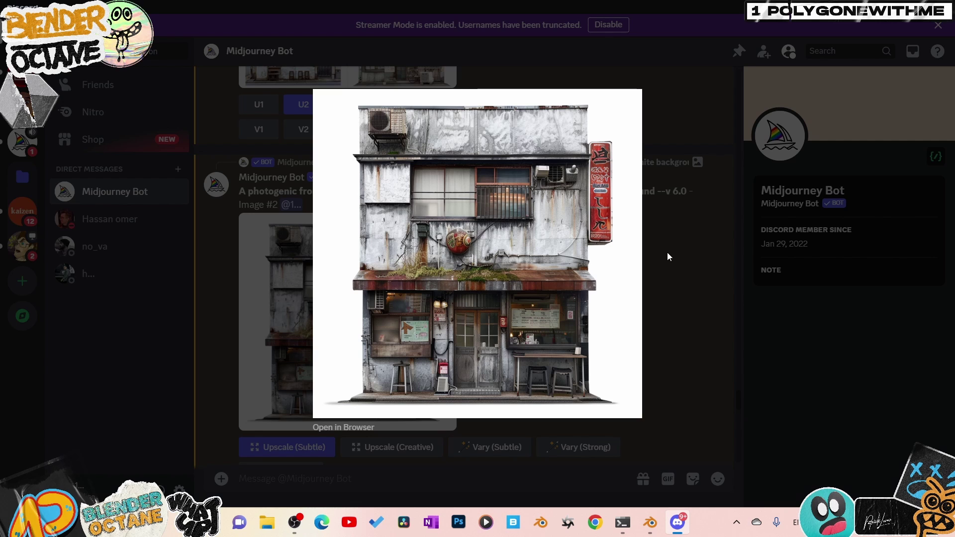
left_click(683, 283)
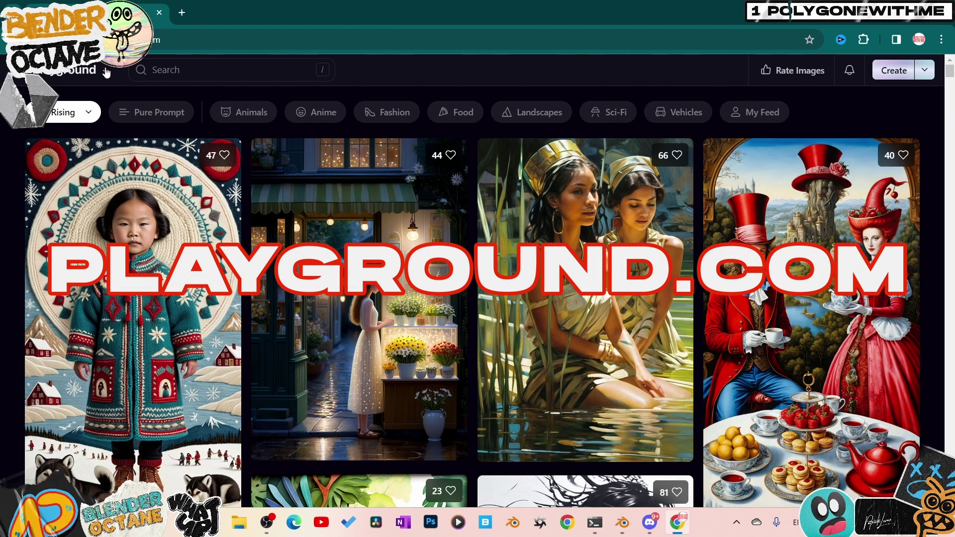
Open Playground's pricing page and review the Free plan's daily image allowance, commercial use and limits
left_click(107, 73)
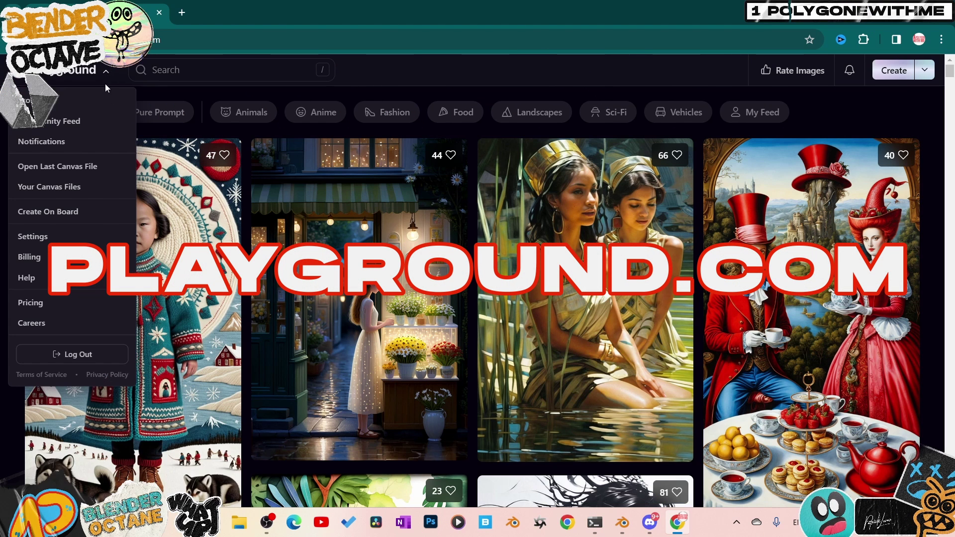
left_click(70, 305)
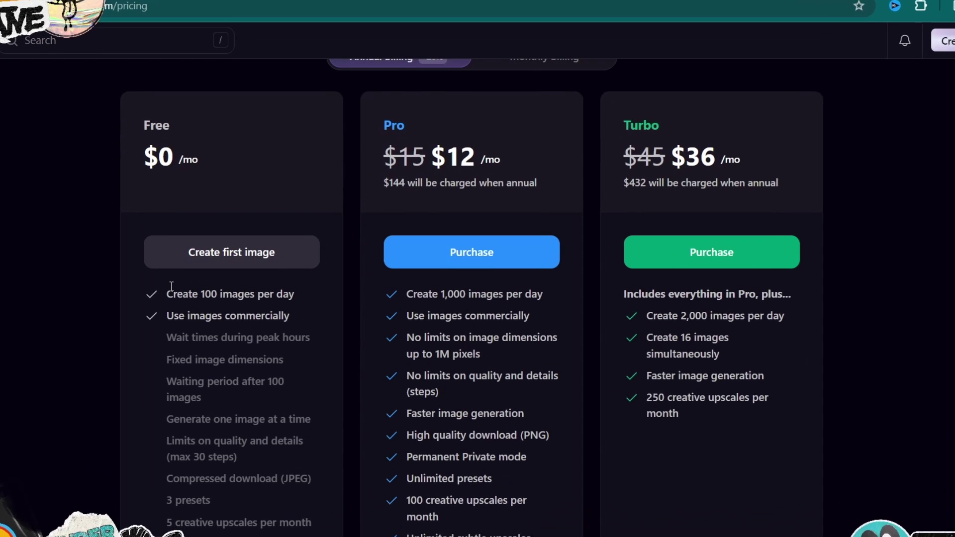
left_click_drag(213, 291, 265, 302)
left_click_drag(153, 319, 295, 320)
scroll(270, 311, "down", 4)
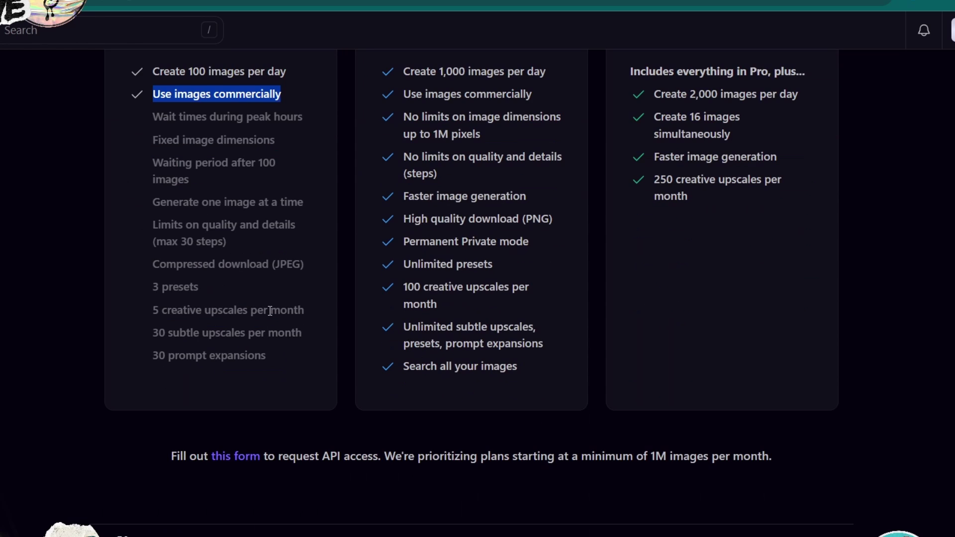
scroll(270, 311, "up", 5)
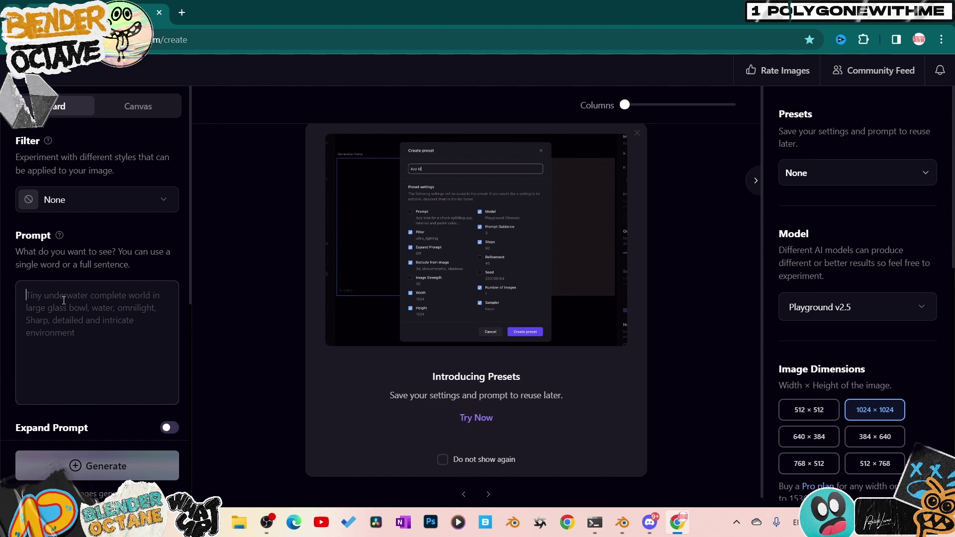
Generate an image from the prompt "A photogenic front facing facade of a small gritty Tokyo bar front facing on a white background"
type("A photogenic front facing facade of a small gritty Tokyo bar front facing on a white background")
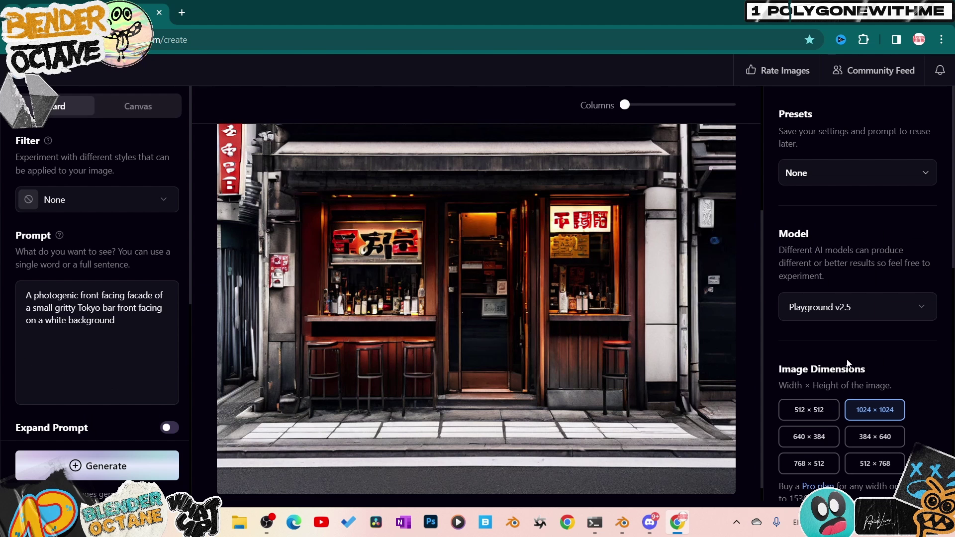
scroll(712, 350, "up", 1)
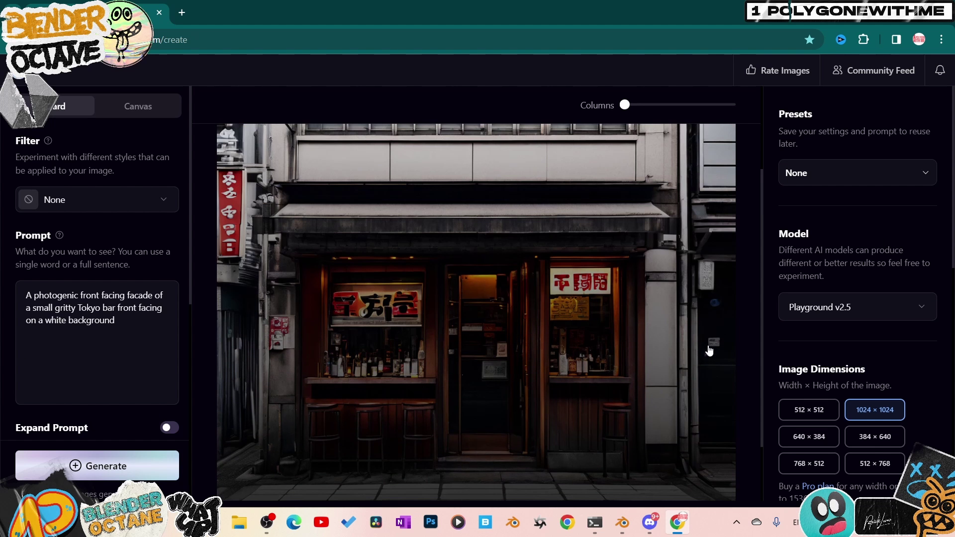
left_click(168, 199)
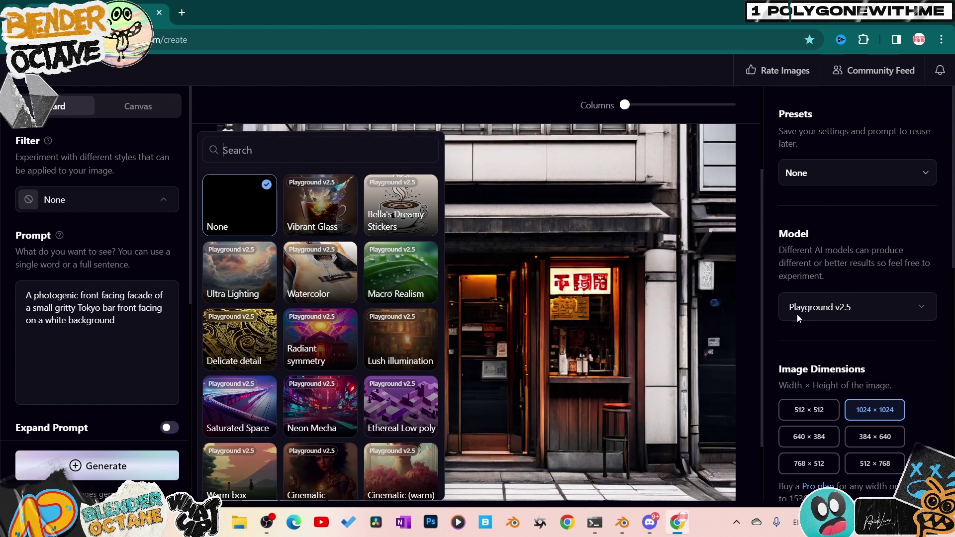
left_click(838, 315)
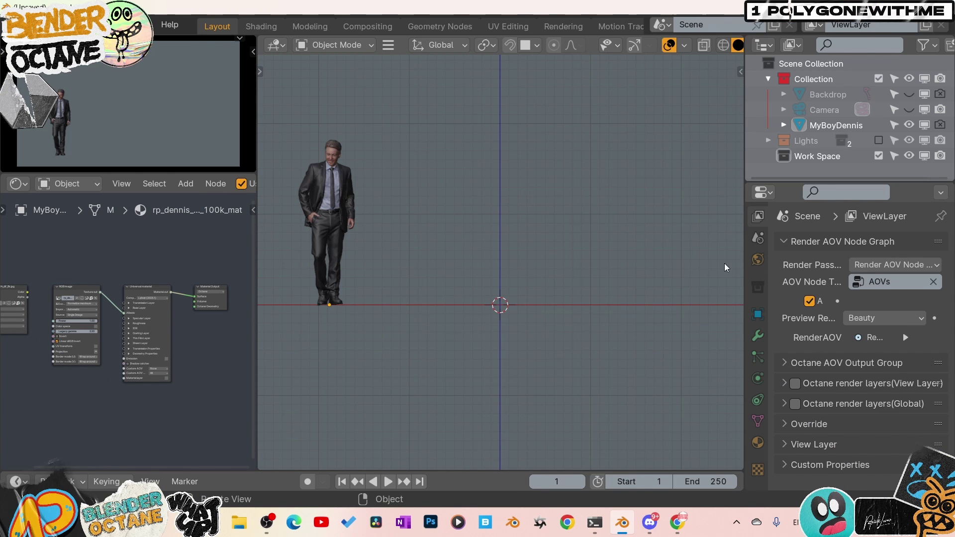
In Blender, switch the scene's render engine from Octane to Cycles
scroll(757, 258, "up", 3)
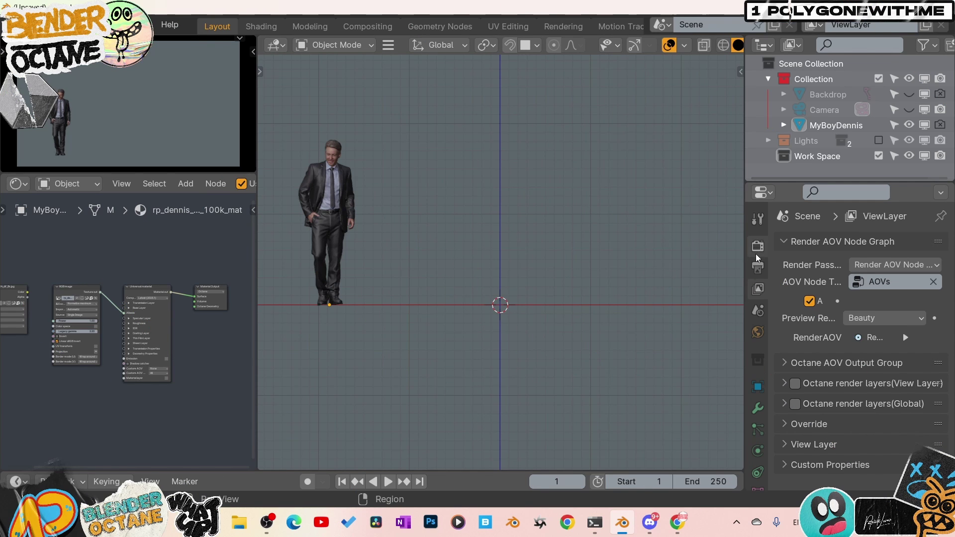
left_click(841, 241)
left_click(811, 241)
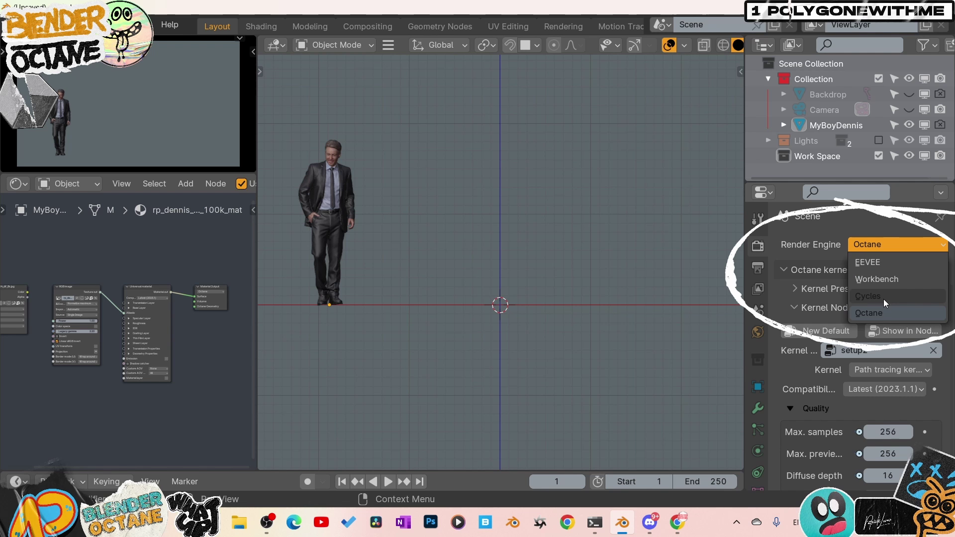
left_click(870, 296)
Import the Tokyo bar facade picture into the scene using Images as Planes
key("shift+a")
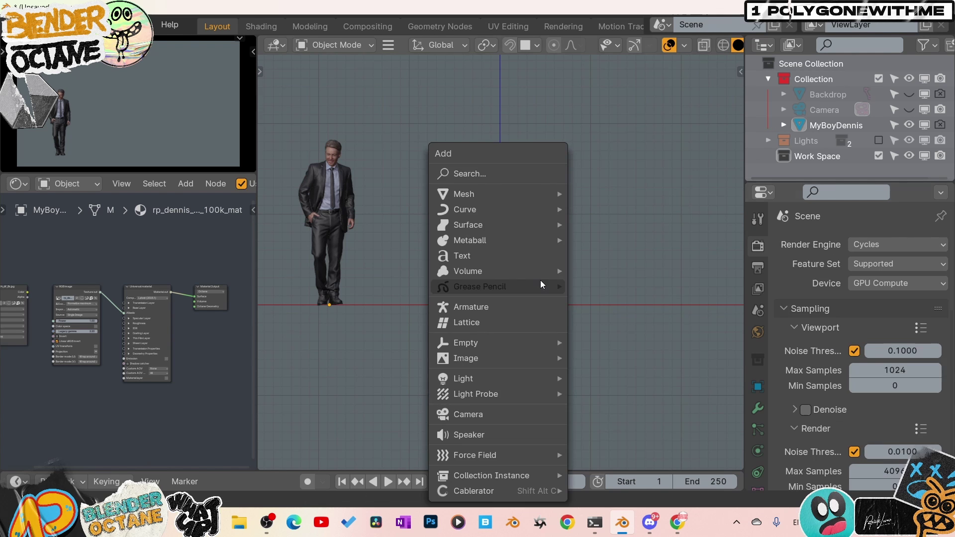
mouse_move(506, 348)
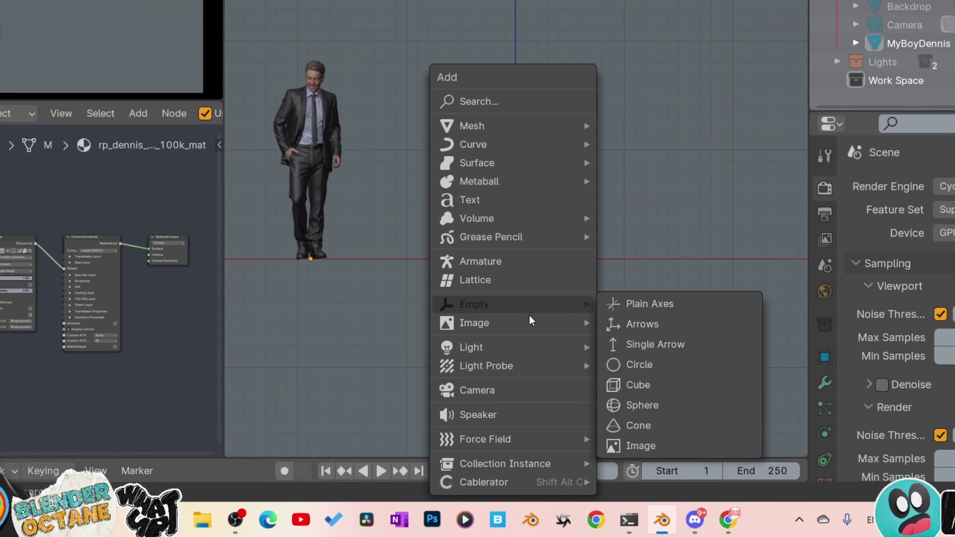
mouse_move(532, 320)
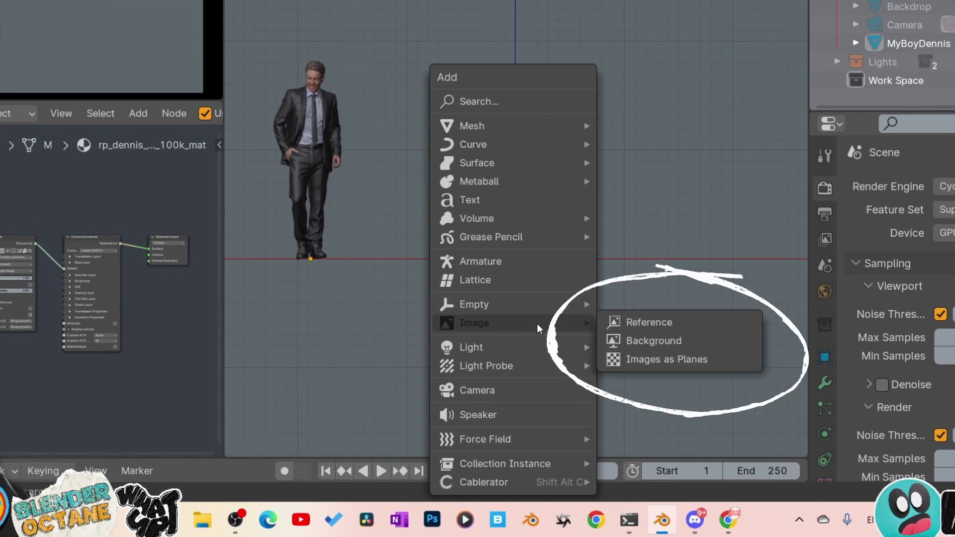
left_click(646, 360)
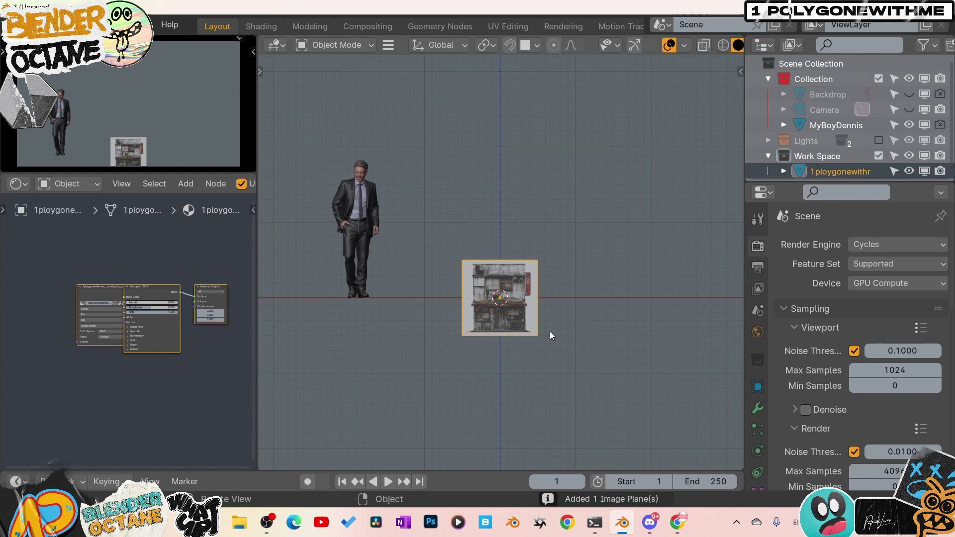
Scale up the facade image plane and raise it along Z until its ground line nears the world origin
key("s")
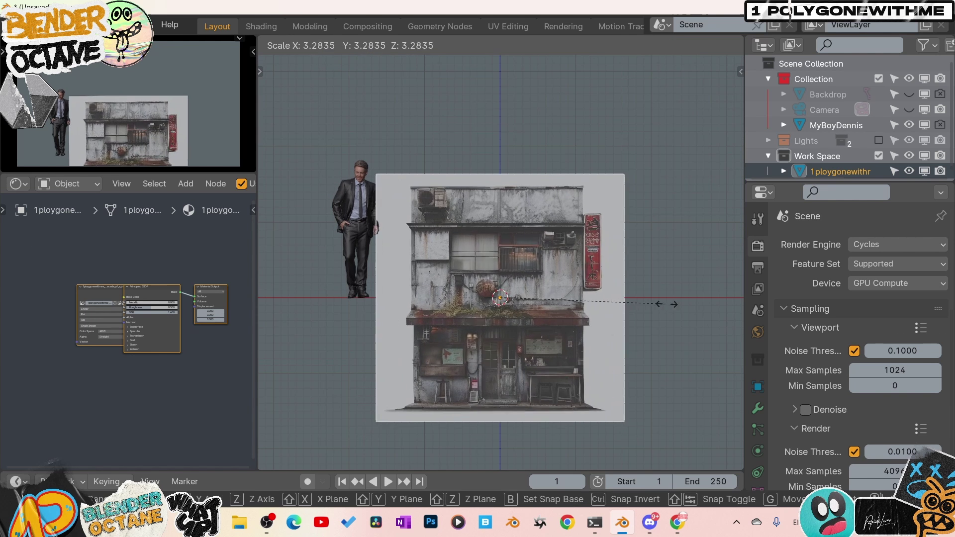
left_click(273, 305)
key("g")
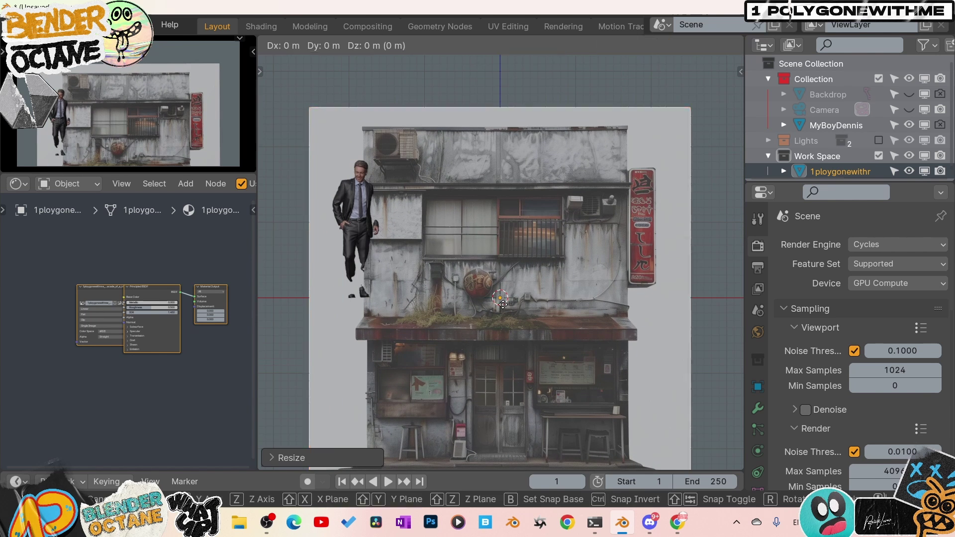
key("z")
left_click(515, 143)
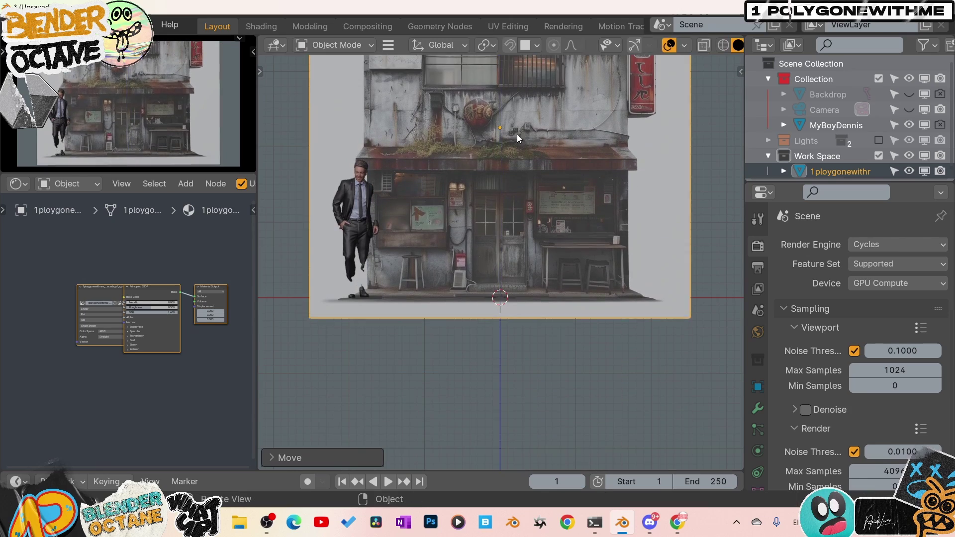
Enlarge the facade plane further to match the man's scale, raise it about 0.69 m along Z, and place the man beside it
key("s")
left_click(540, 321)
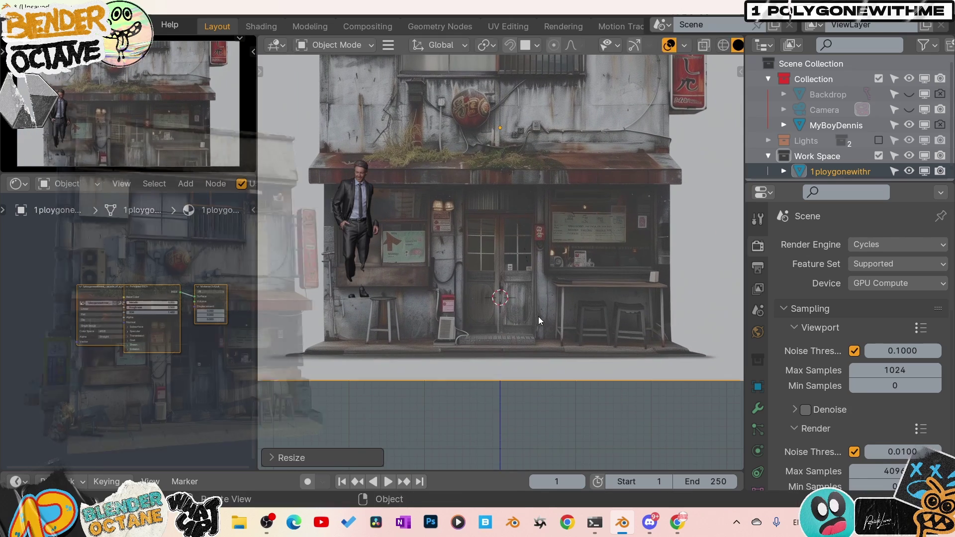
key("g")
key("z")
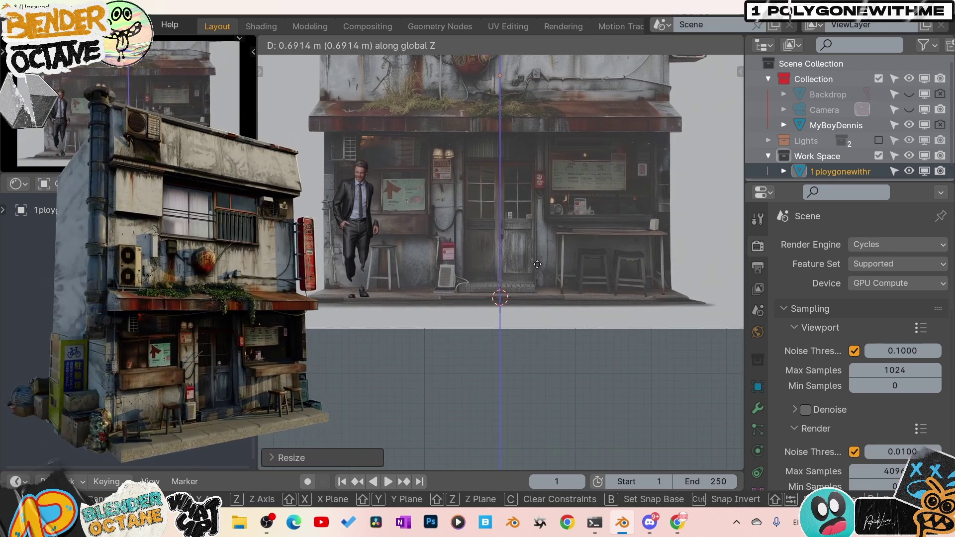
left_click(538, 264)
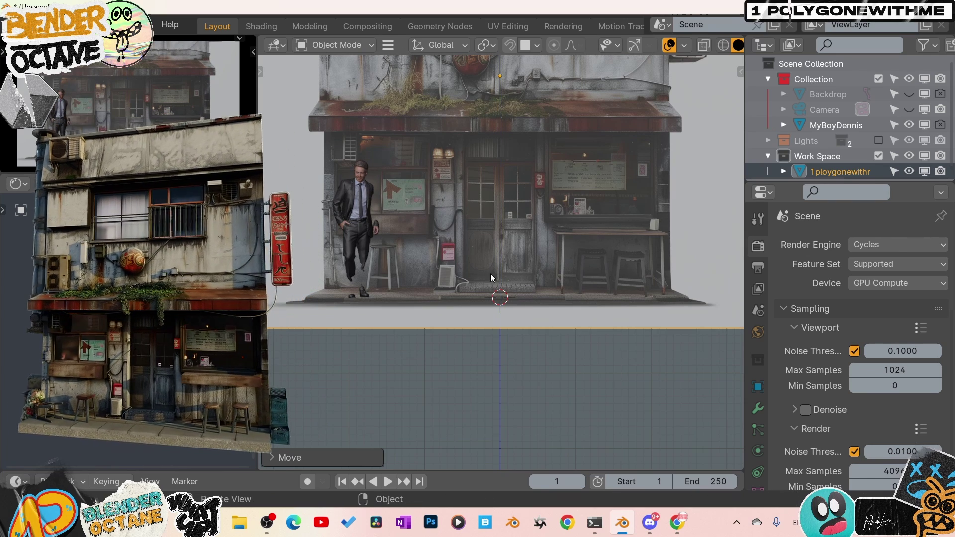
left_click(363, 202)
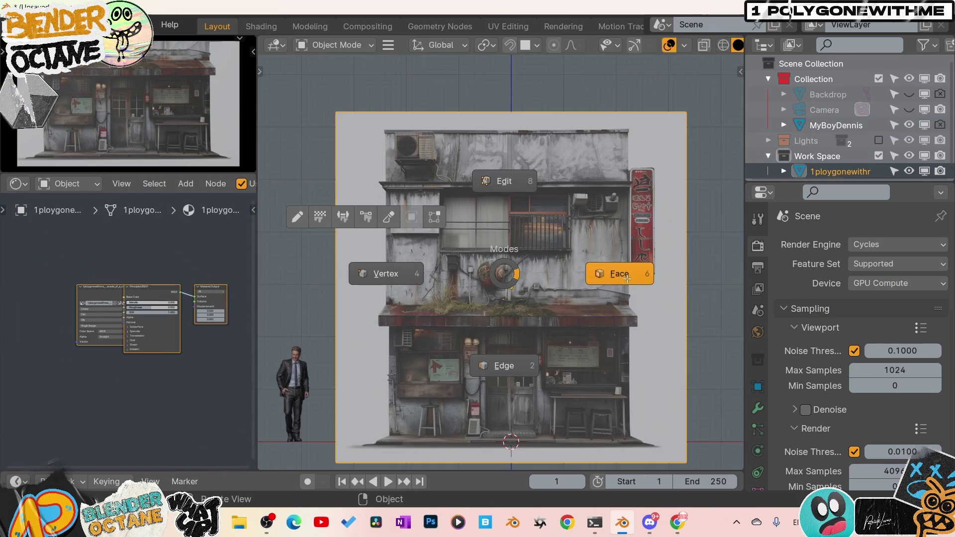
Edit the facade plane's mesh and add vertical loop cuts along the building's left and right edges
left_click(627, 279)
key("ctrl+r")
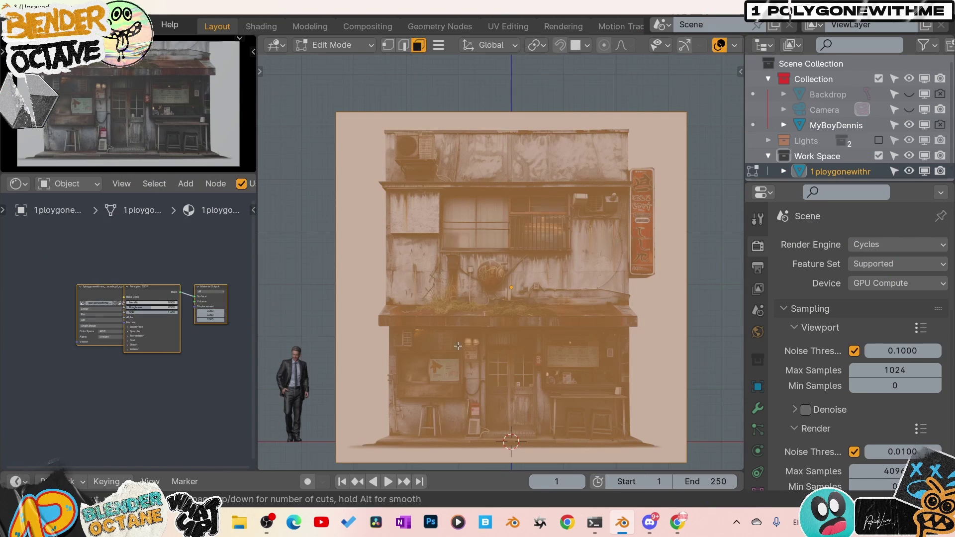
left_click(395, 456)
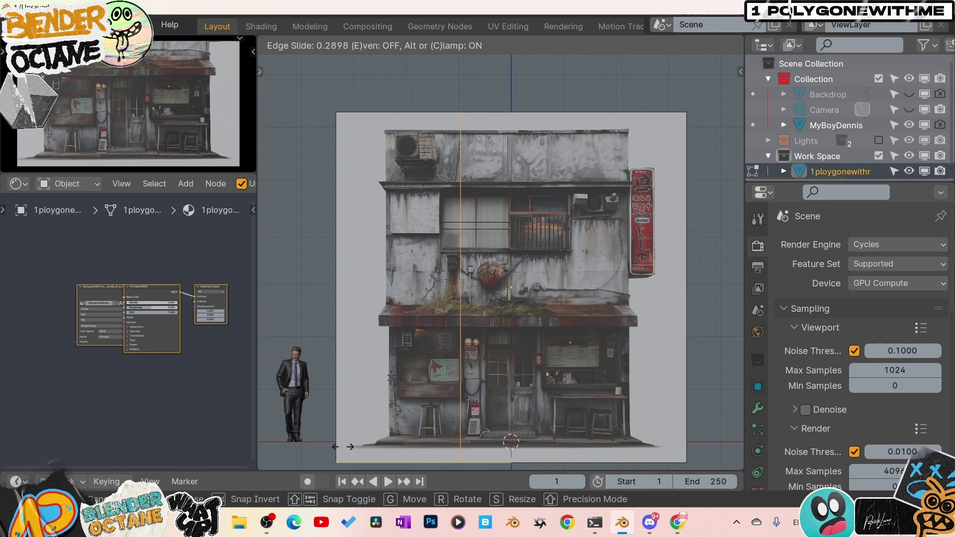
left_click(638, 319)
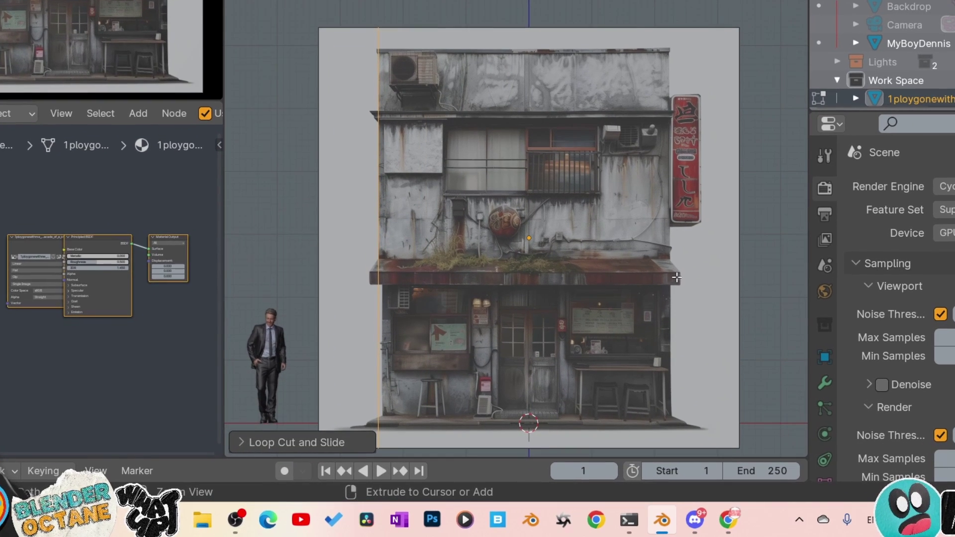
key("ctrl+r")
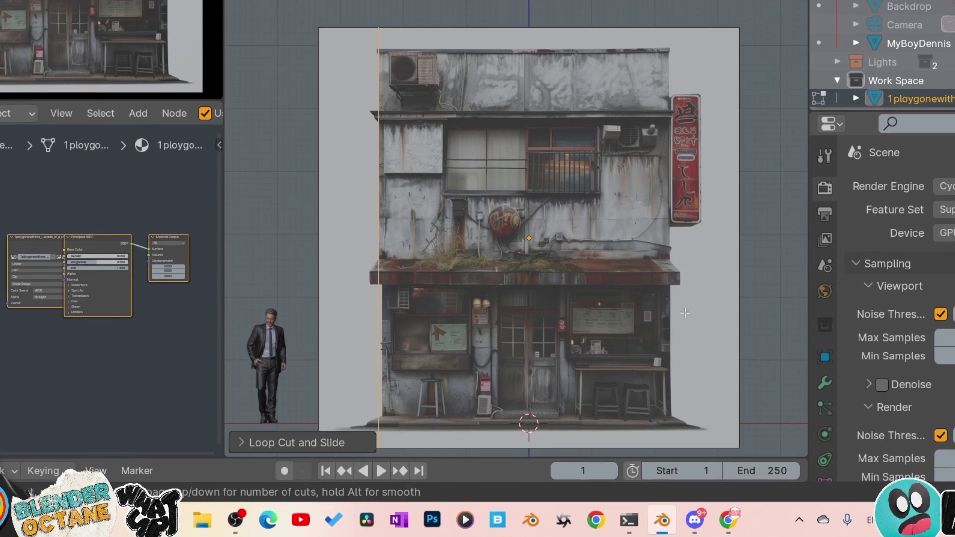
left_click(609, 423)
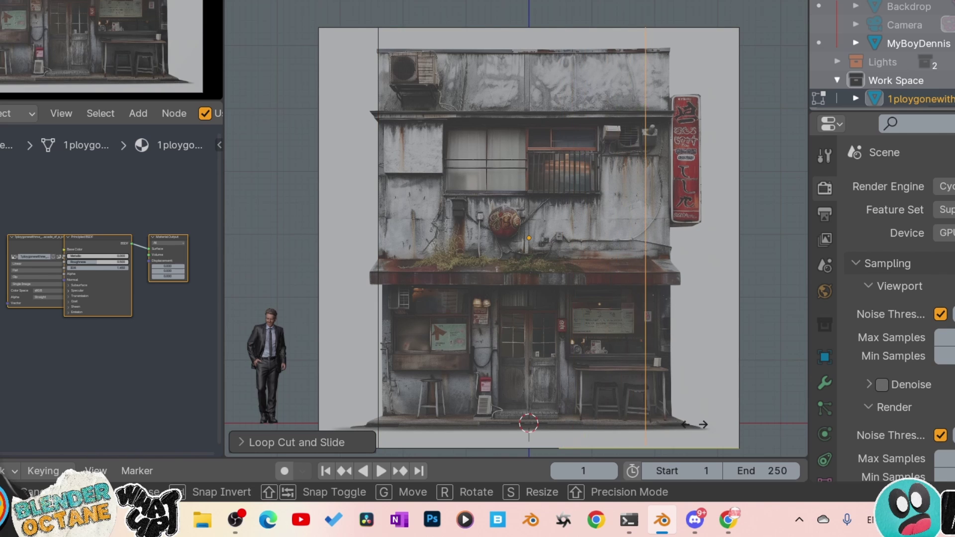
left_click(794, 423)
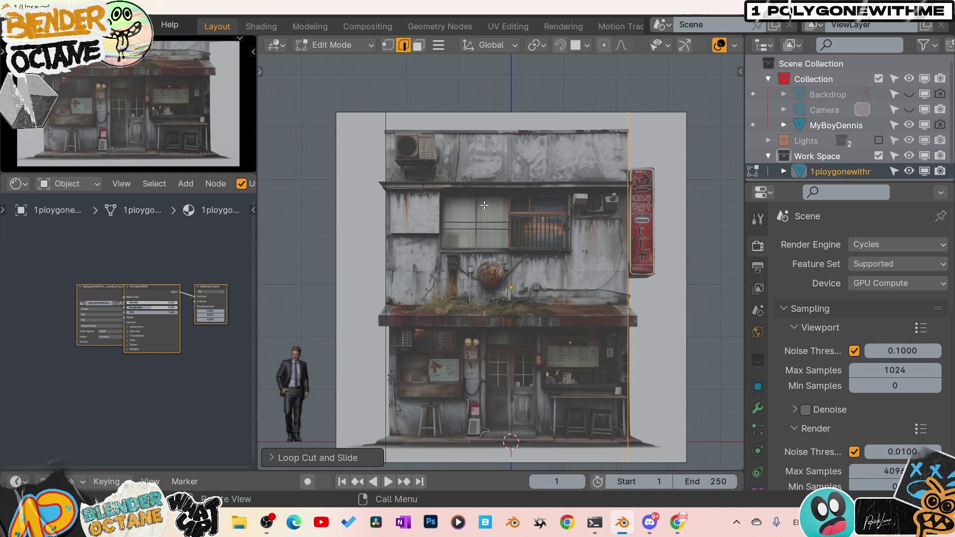
Add horizontal loop cuts at the facade's roofline, cornice, awning and ground line, and select the two wall faces above the awning
middle_click_drag(563, 248, 522, 318)
key("ctrl+r")
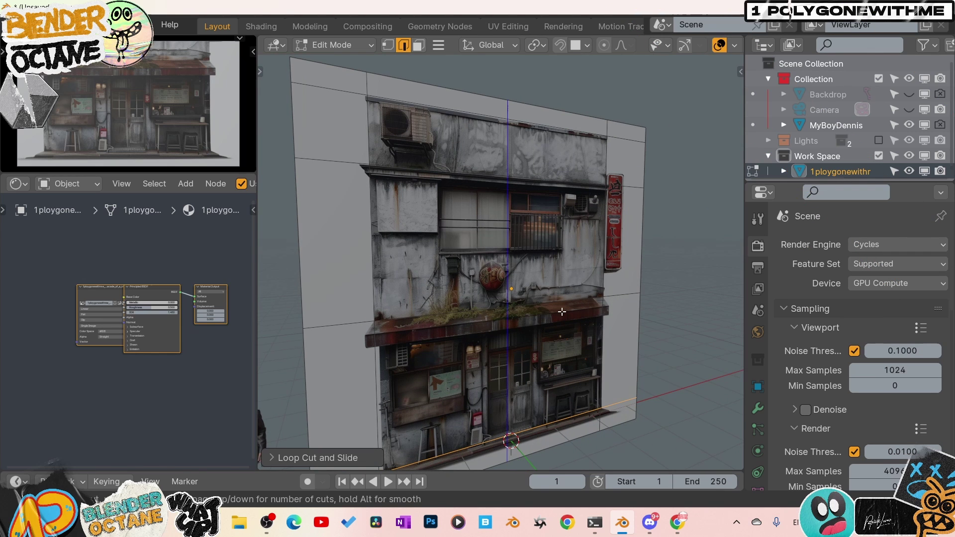
right_click(565, 311)
key("3")
left_click(448, 234)
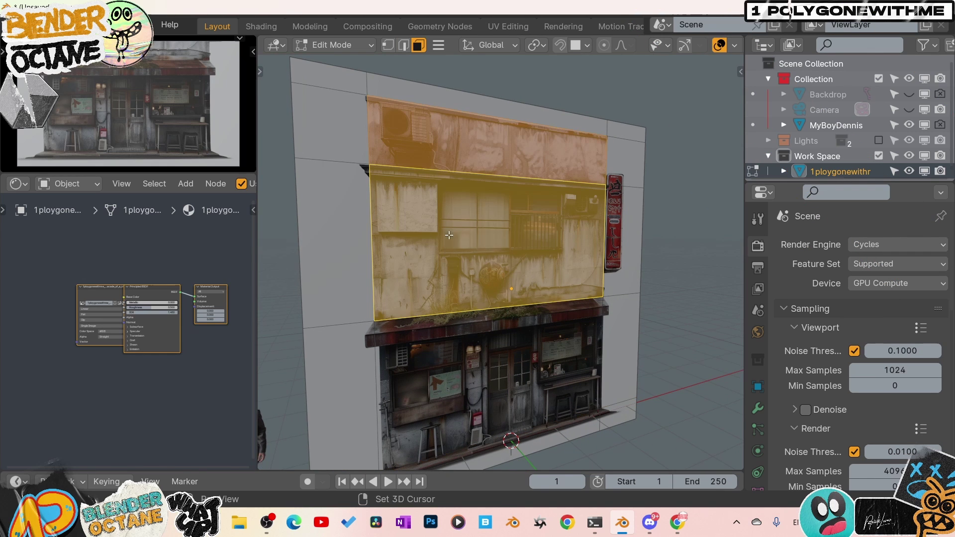
left_click(479, 160)
middle_click_drag(446, 243, 490, 276)
Add a horizontal loop cut across the upper-storey wall along the bottom of the window
key("r")
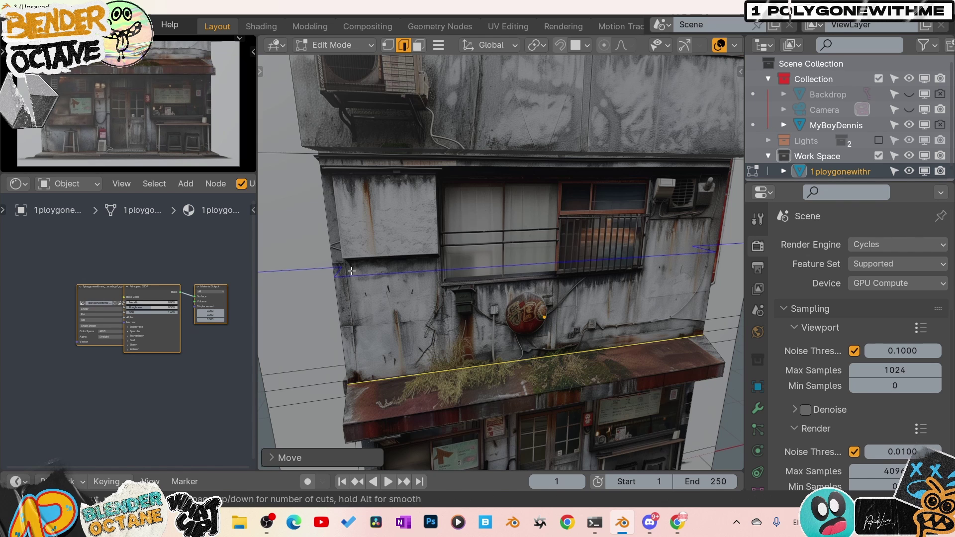
left_click(356, 286)
left_click(356, 300)
Inset the upper-storey window face slightly, extrude it inward, and extrude the blank wall panel beside it outward
key("i")
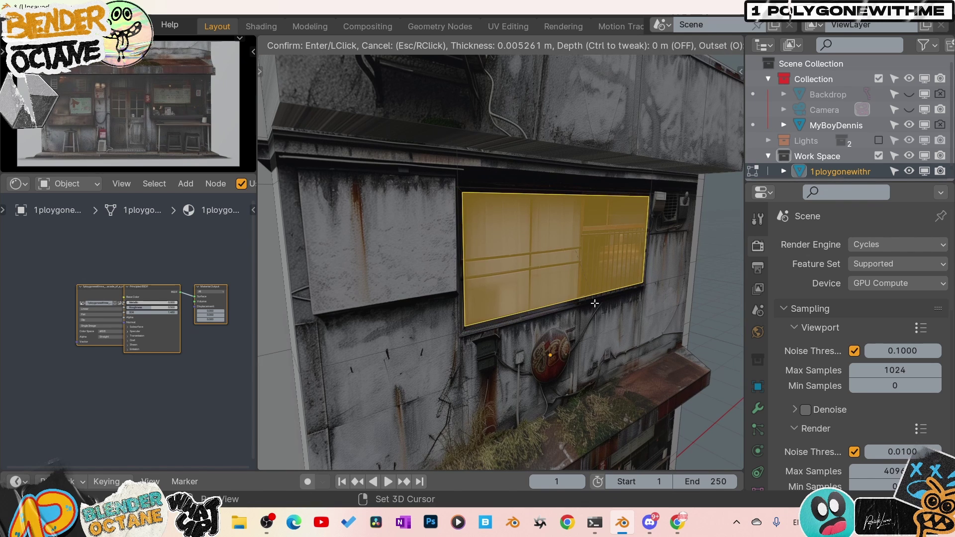
left_click(595, 303)
key("e")
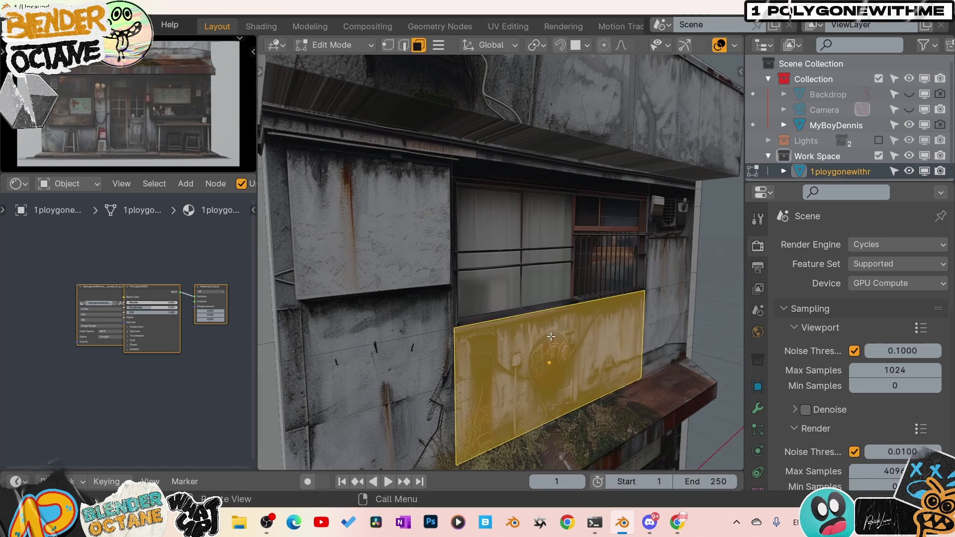
middle_click_drag(552, 336, 510, 359)
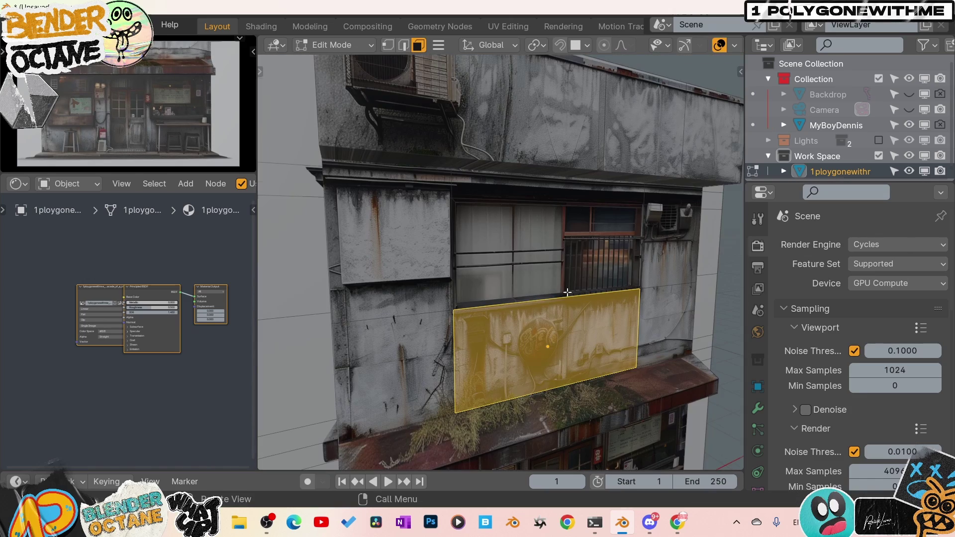
scroll(568, 292, "down", 2)
middle_click_drag(568, 293, 494, 283)
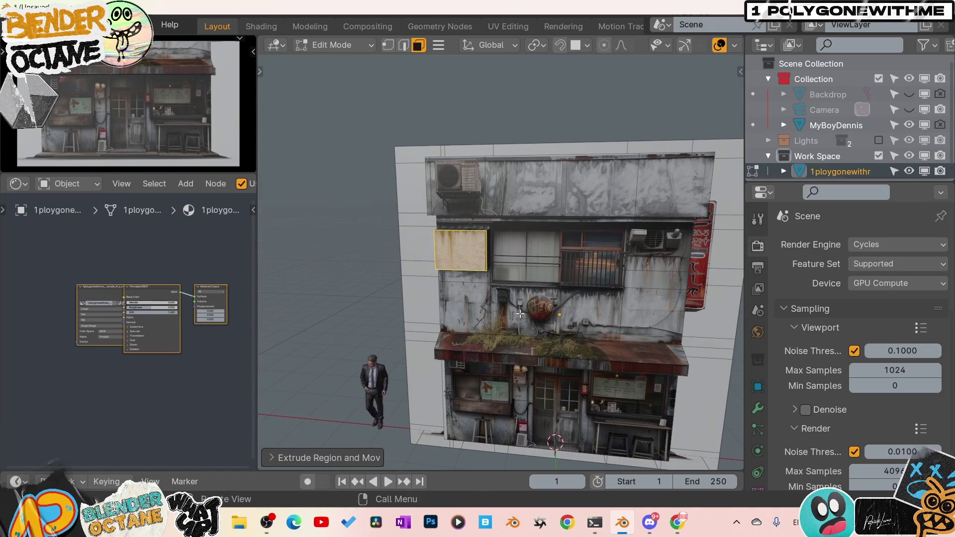
middle_click_drag(518, 314, 516, 154)
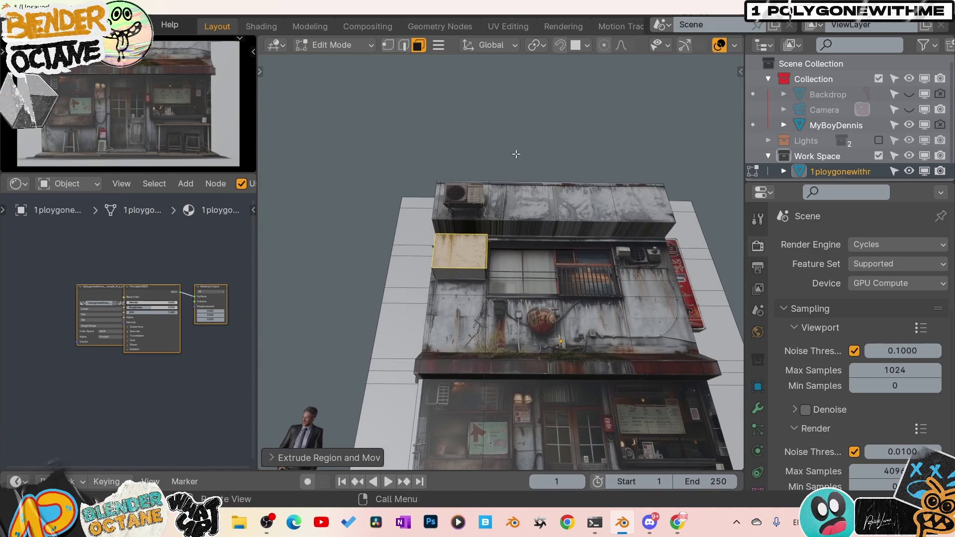
Set the render engine to Octane and return the facade mesh to Object Mode
left_click(508, 26)
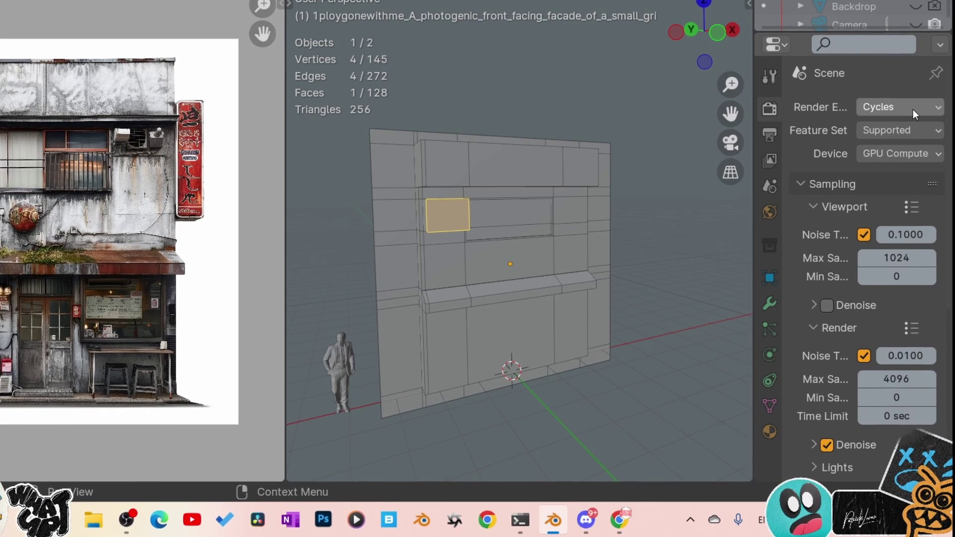
left_click(920, 179)
left_click(885, 189)
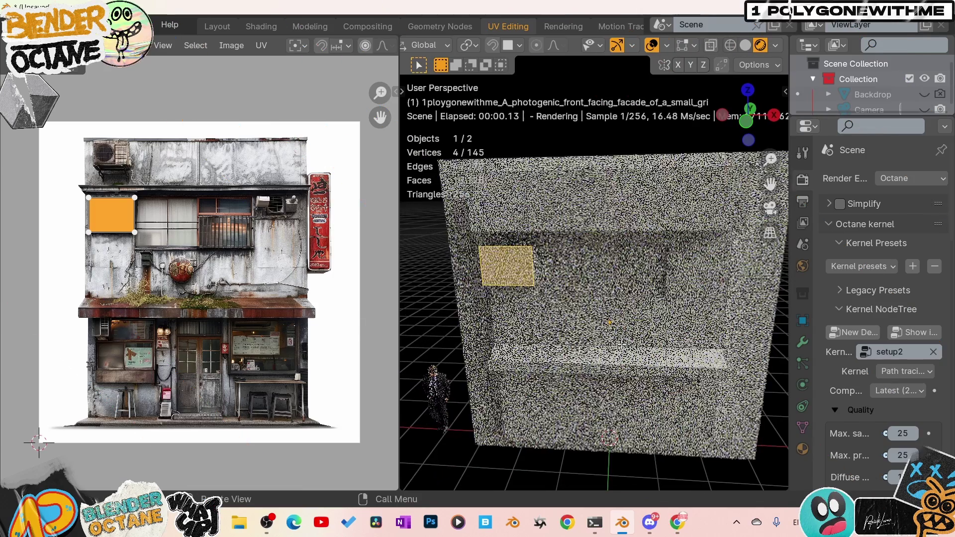
key("ctrl+Tab")
left_click(626, 223)
Disconnect the facade image's Alpha from the Principled BSDF in the material nodes, leaving only Color connected
left_click(261, 27)
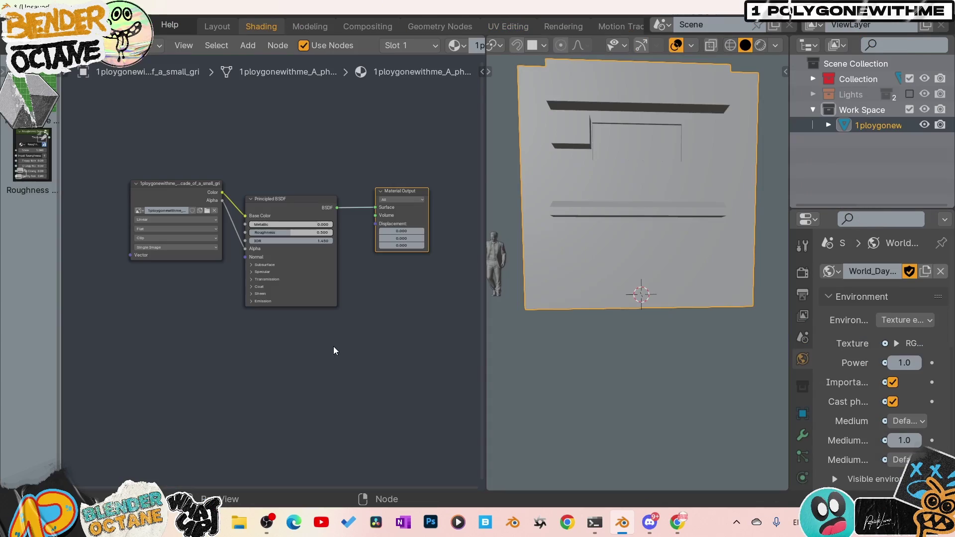
scroll(328, 353, "up", 2)
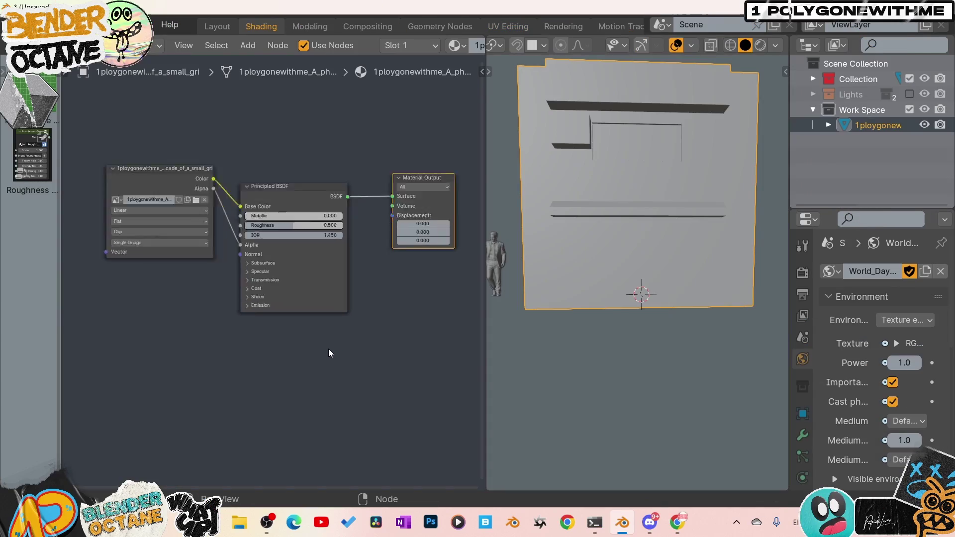
left_click(237, 243)
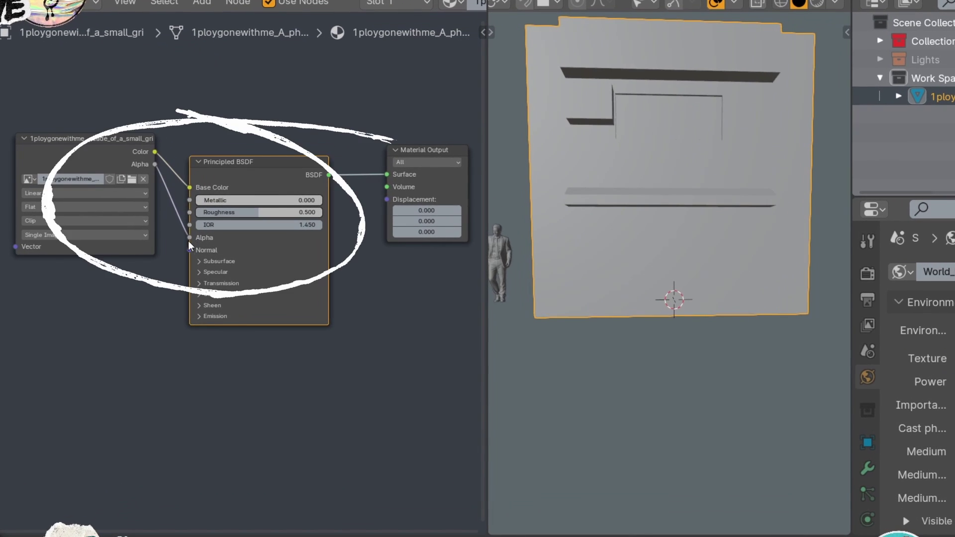
left_click_drag(190, 238, 182, 273)
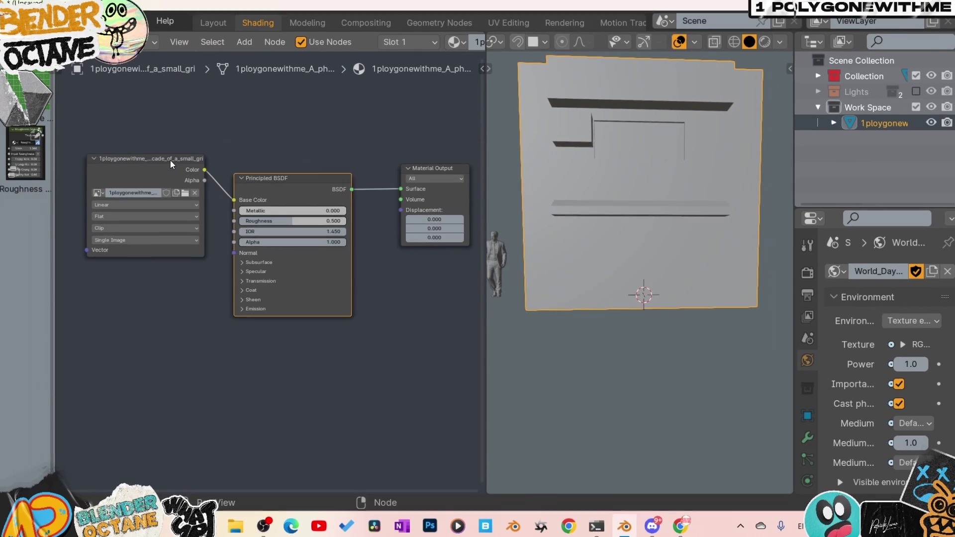
left_click_drag(111, 138, 110, 161)
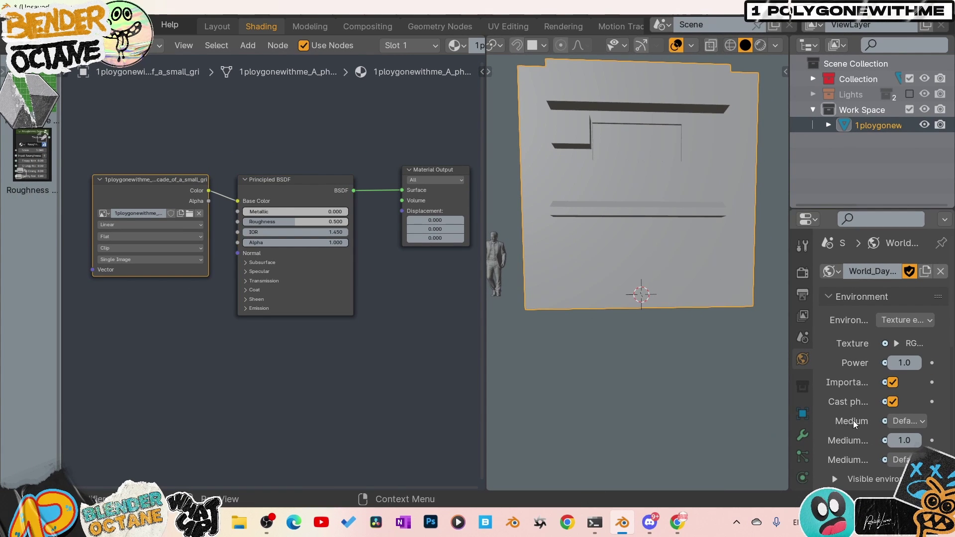
Convert the facade's material to an Octane material, using the option for only the selected material
scroll(891, 407, "down", 9)
scroll(803, 443, "down", 3)
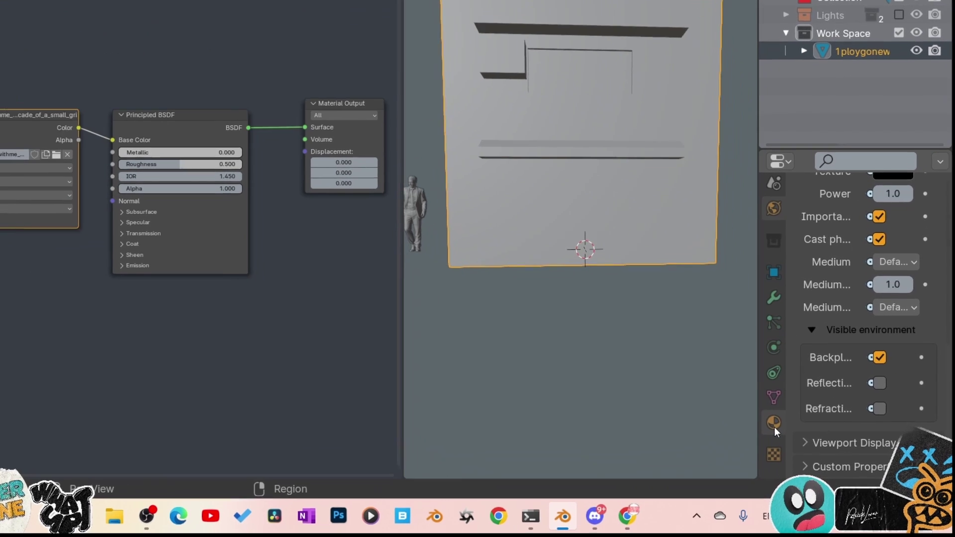
left_click(773, 422)
scroll(852, 395, "down", 2)
left_click(837, 386)
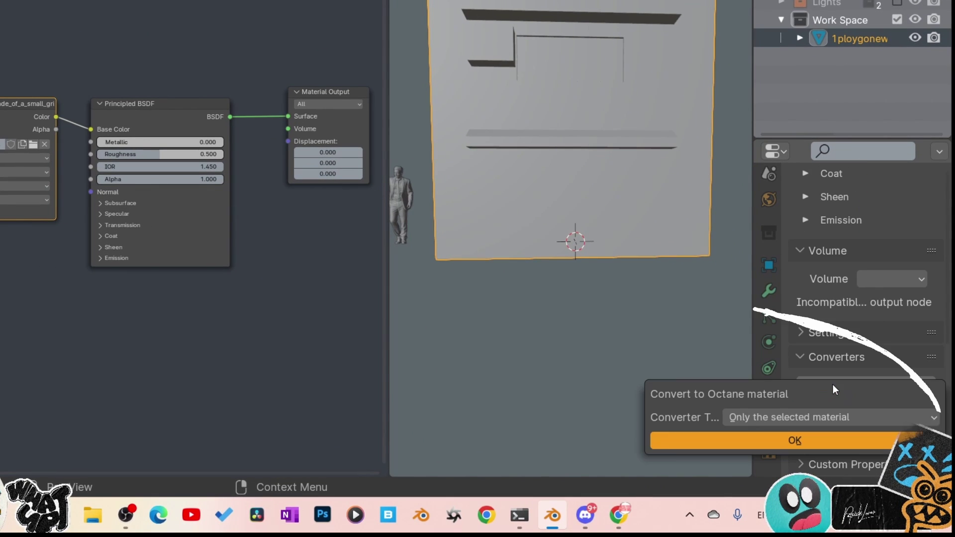
left_click(807, 438)
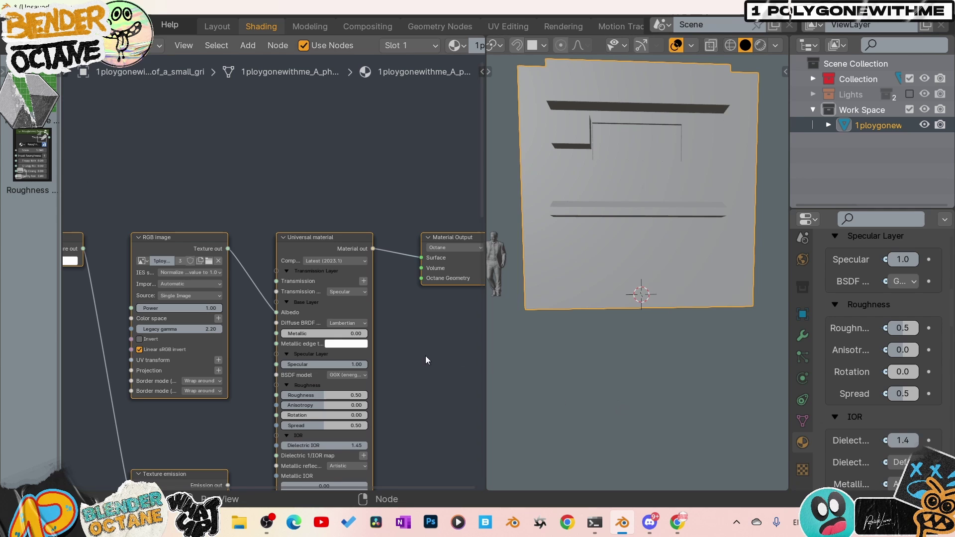
middle_click_drag(425, 357, 464, 244)
scroll(222, 302, "down", 5)
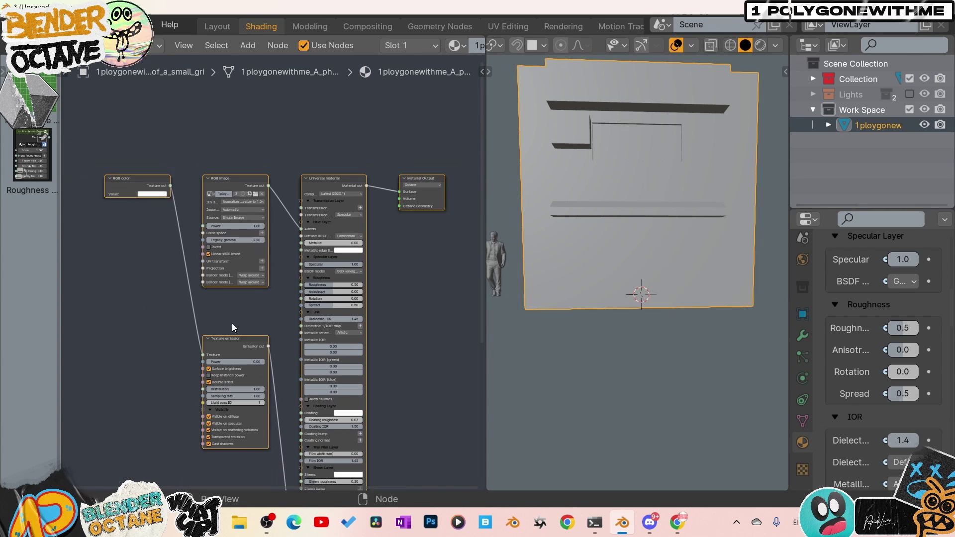
Delete the Texture emission and RGB color nodes from the converted facade material
middle_click_drag(194, 358, 225, 339)
left_click(225, 339)
key("x")
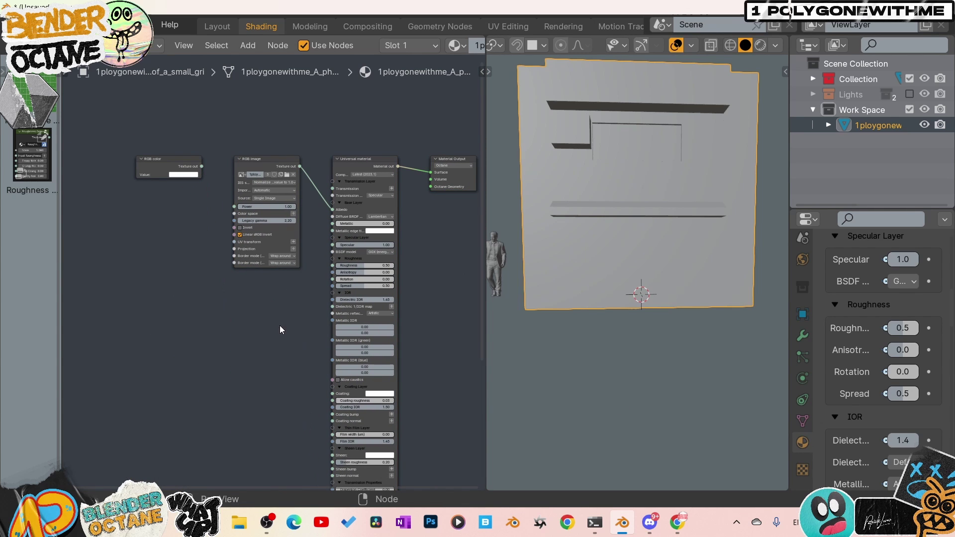
left_click(179, 159)
key("x")
middle_click_drag(244, 359, 224, 352)
Reset the Universal material node to its default values and show the facade in rendered shading
left_click(343, 152)
key("BackSpace")
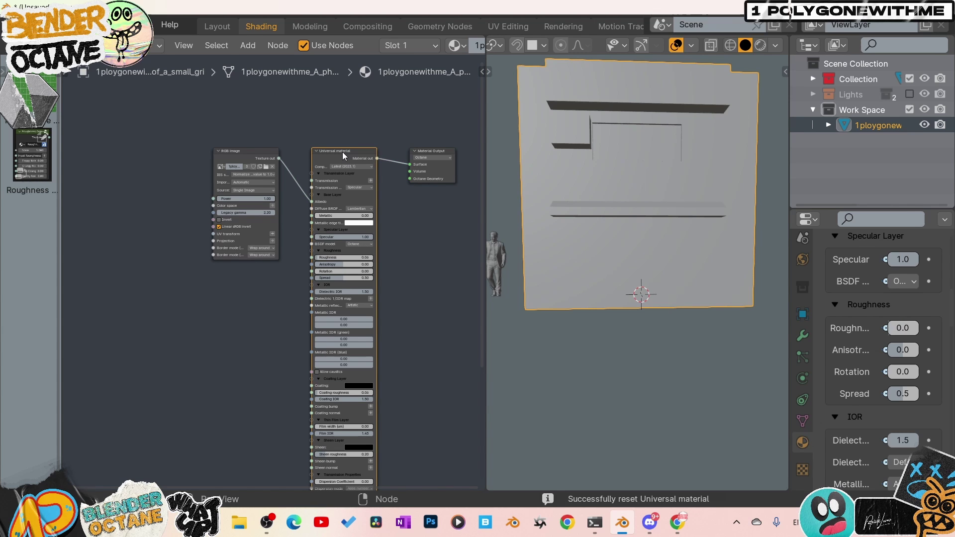
scroll(389, 369, "up", 1)
middle_click_drag(396, 369, 356, 343)
left_click(764, 47)
mouse_move(658, 269)
middle_mouse_down()
mouse_move(695, 273)
mouse_move(609, 255)
middle_mouse_up()
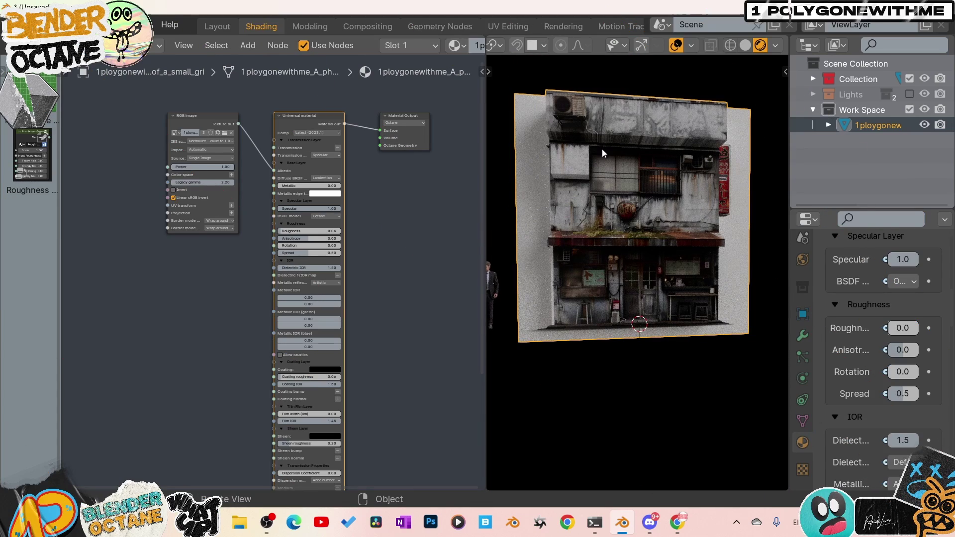
Select the underside faces of the roof overhang and unwrap them with Project from View from the bottom view
key("ctrl+Tab")
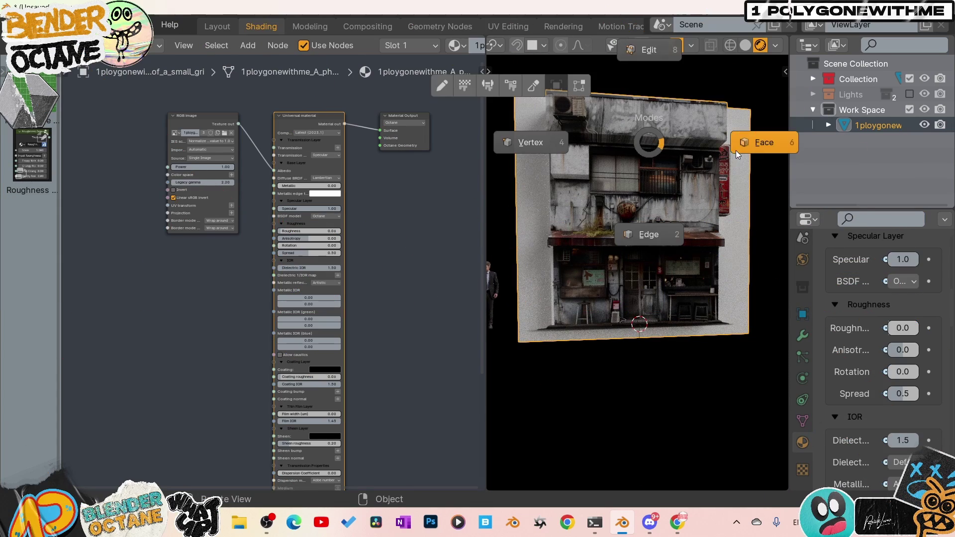
left_click(736, 150)
left_click(597, 141)
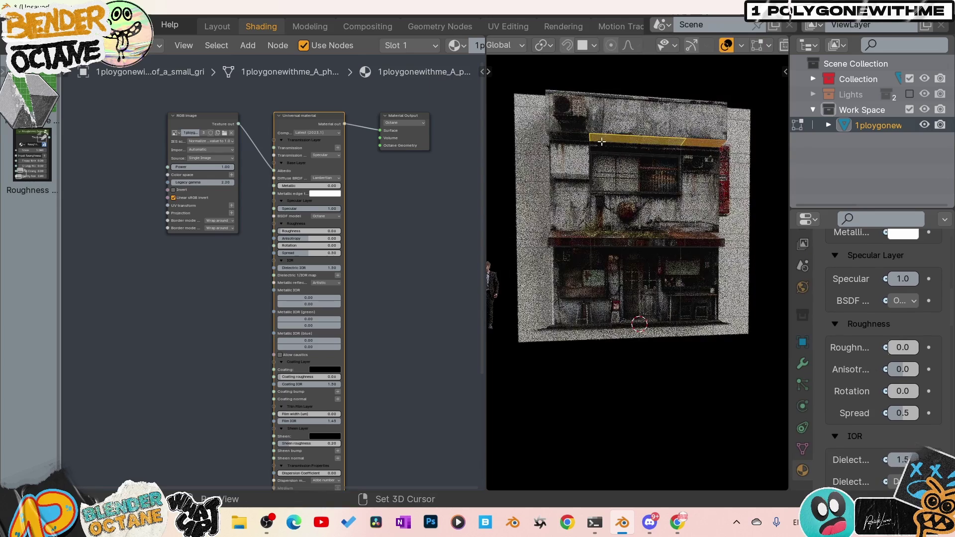
middle_click_drag(588, 142, 632, 256)
key("KP_7")
key("ctrl+KP_7")
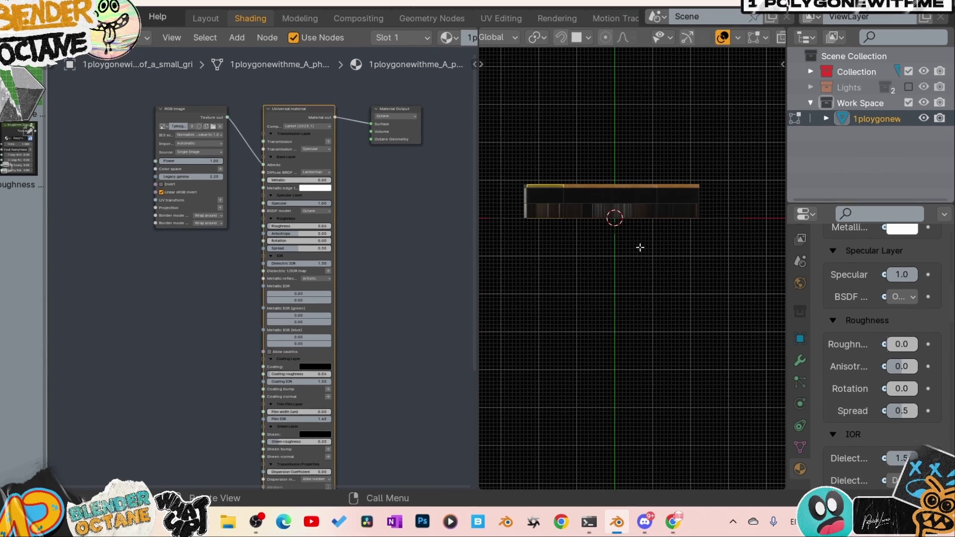
key("u")
left_click(559, 335)
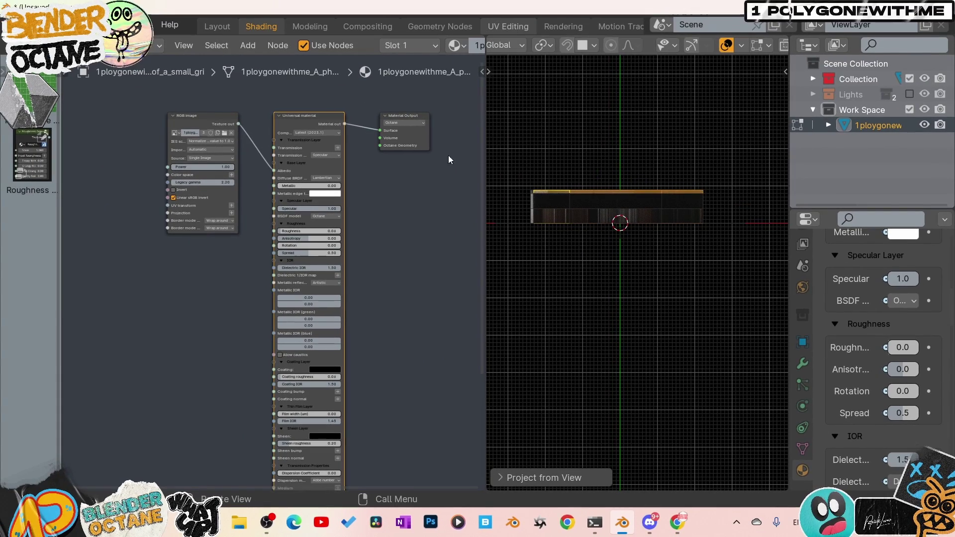
Load the facade image in the UV editor and scale the overhang's projected UVs over it
key("ctrl+Page_Down")
key("ctrl+Page_Down")
key("ctrl+Page_Down")
key("ctrl+Page_Down")
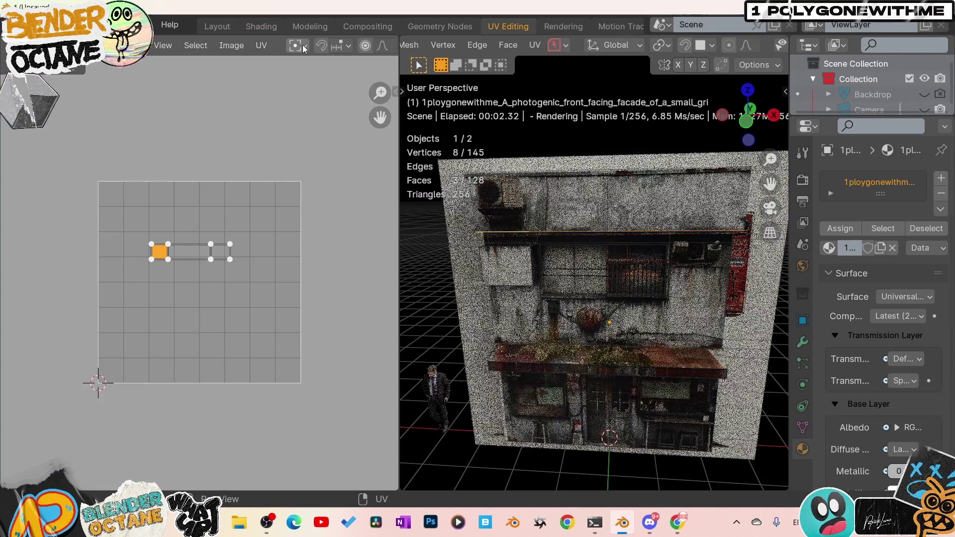
left_click(144, 46)
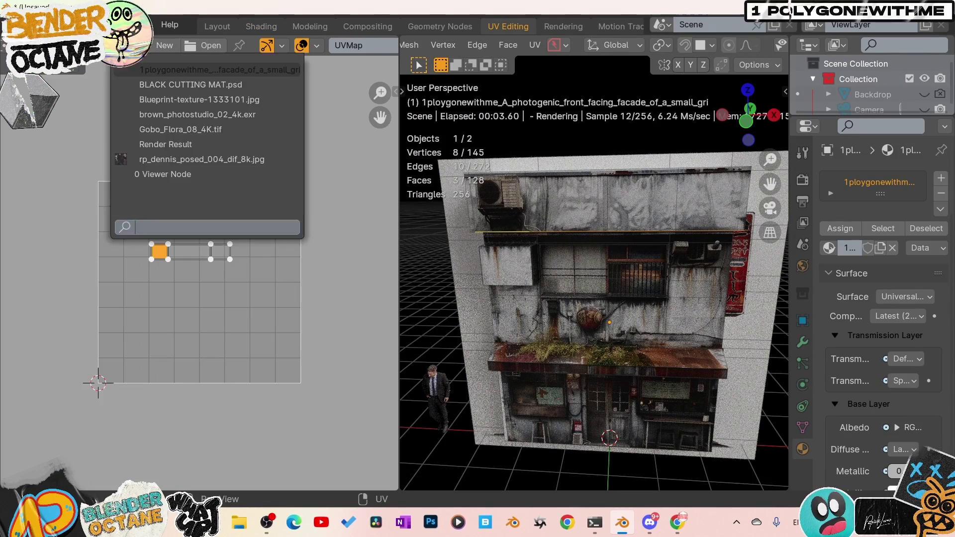
left_click(137, 71)
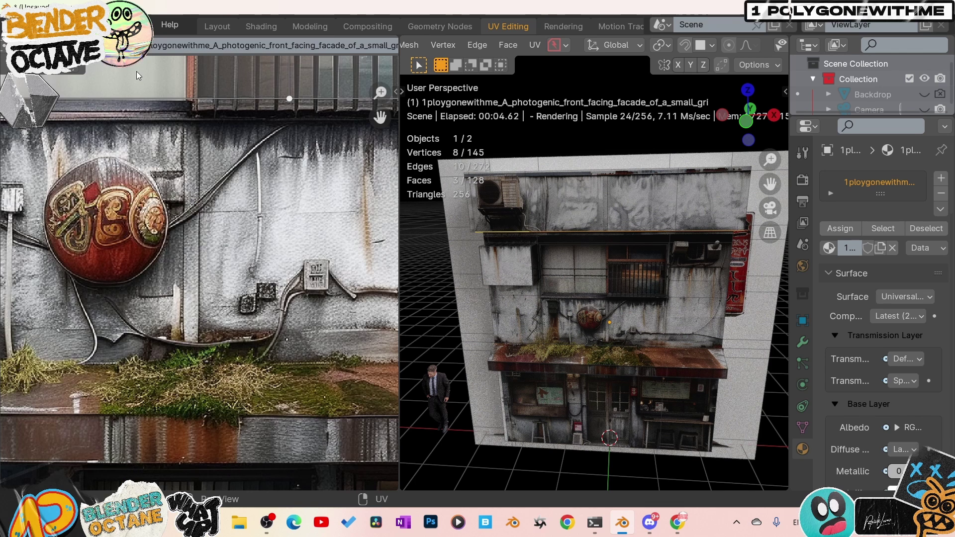
key("Home")
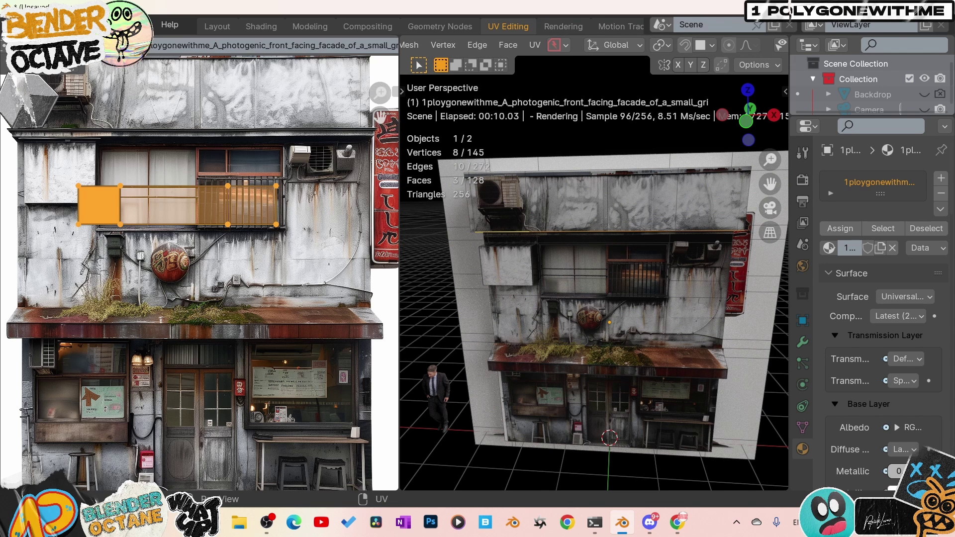
key("s")
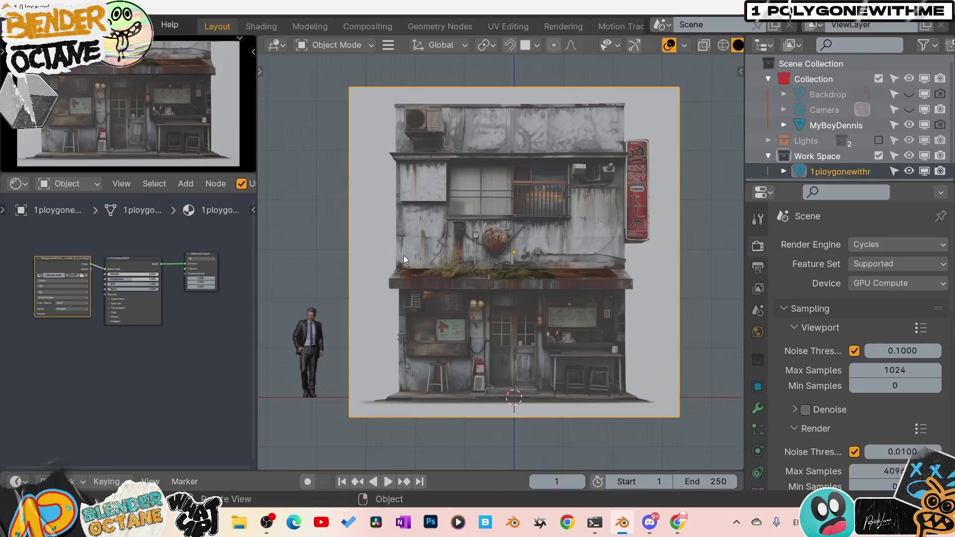
Circle-select the white background faces beside the building in the facade mesh
key("Tab")
left_click(517, 261)
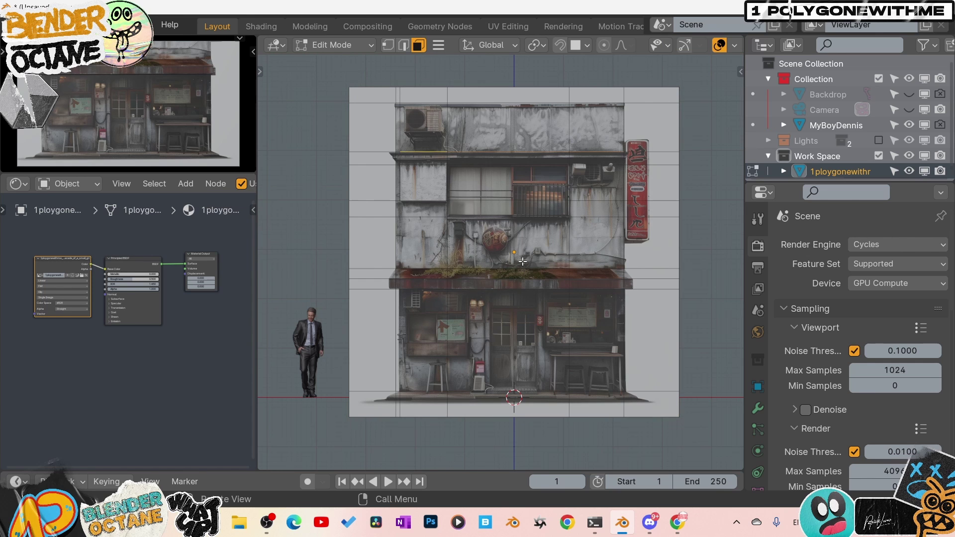
key("c")
left_click(351, 315)
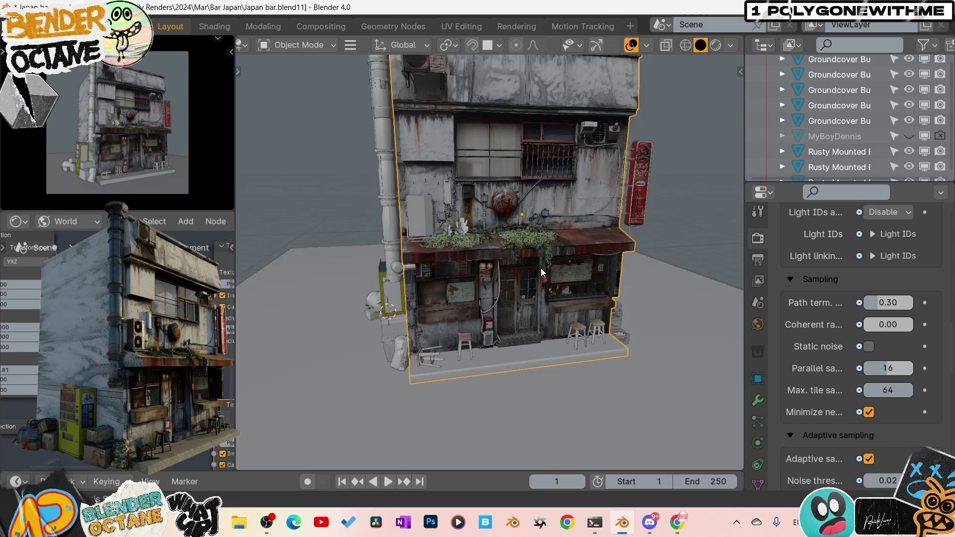
Examine the assembled Japan bar scene and the vending machine model from several angles
middle_click_drag(541, 268, 608, 313)
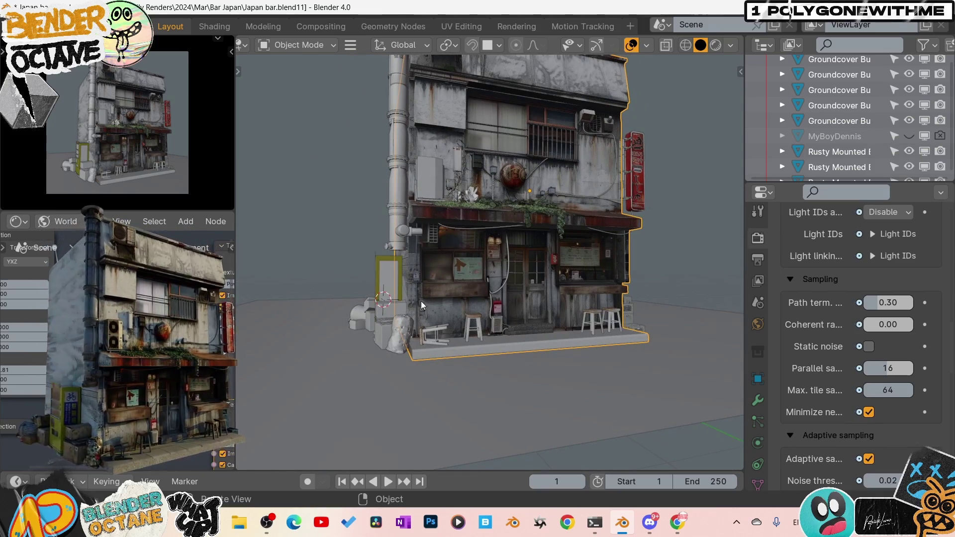
middle_click_drag(416, 300, 529, 349)
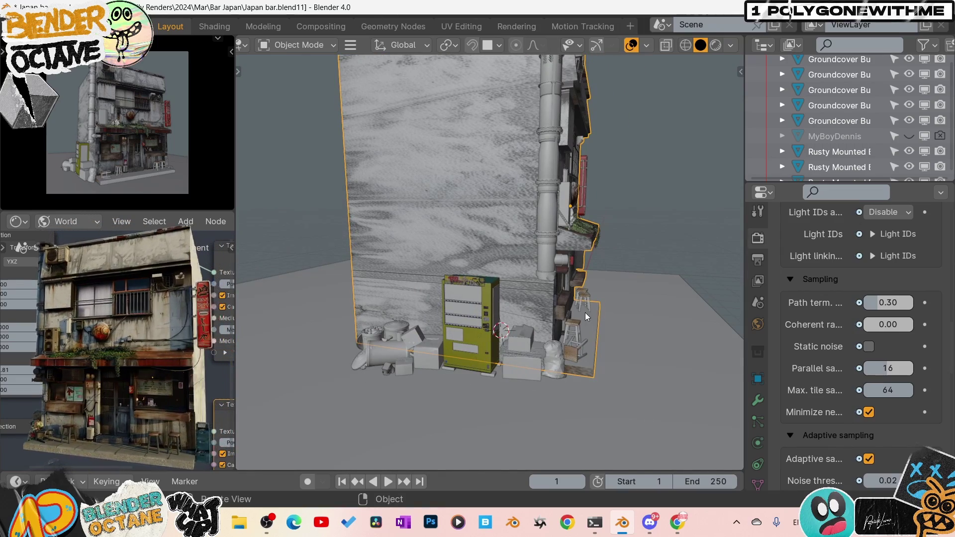
middle_click_drag(584, 313, 502, 311)
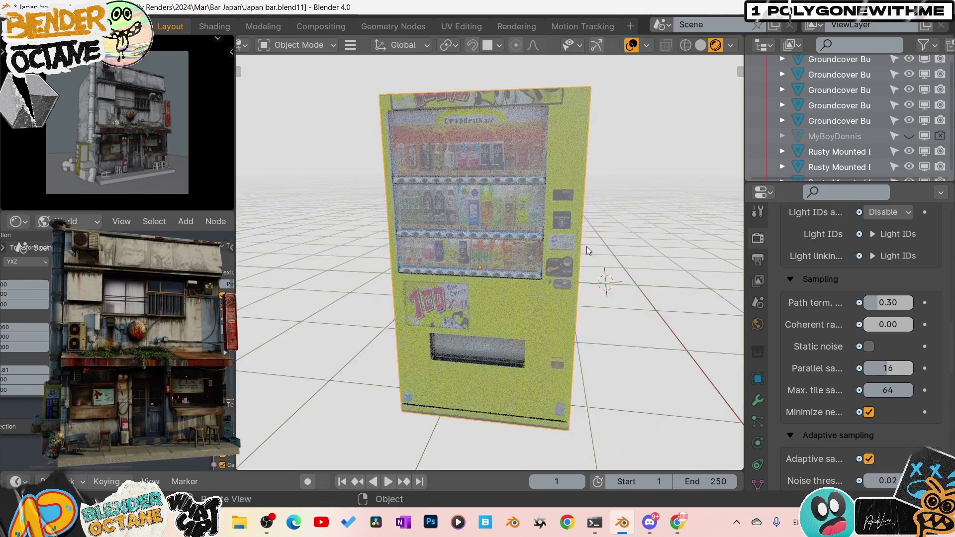
middle_click_drag(587, 246, 461, 254)
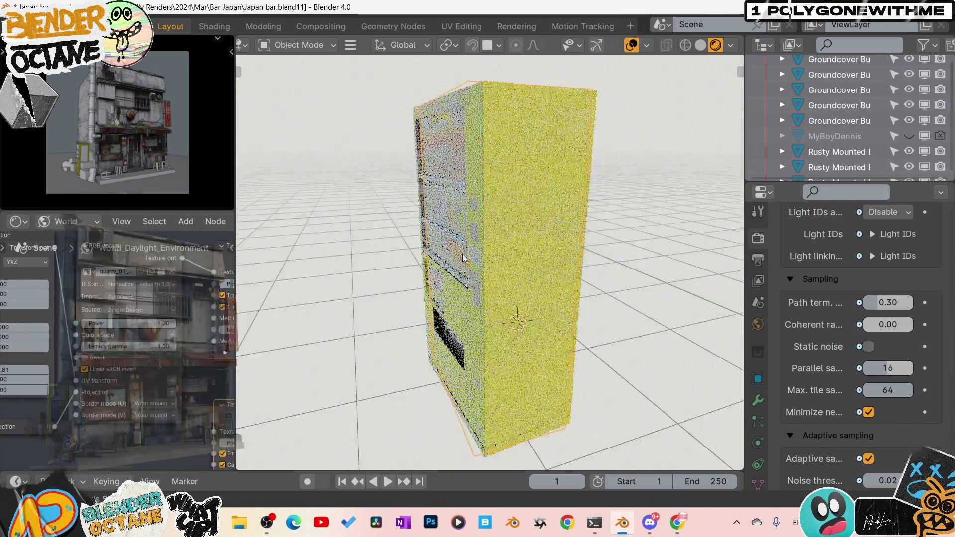